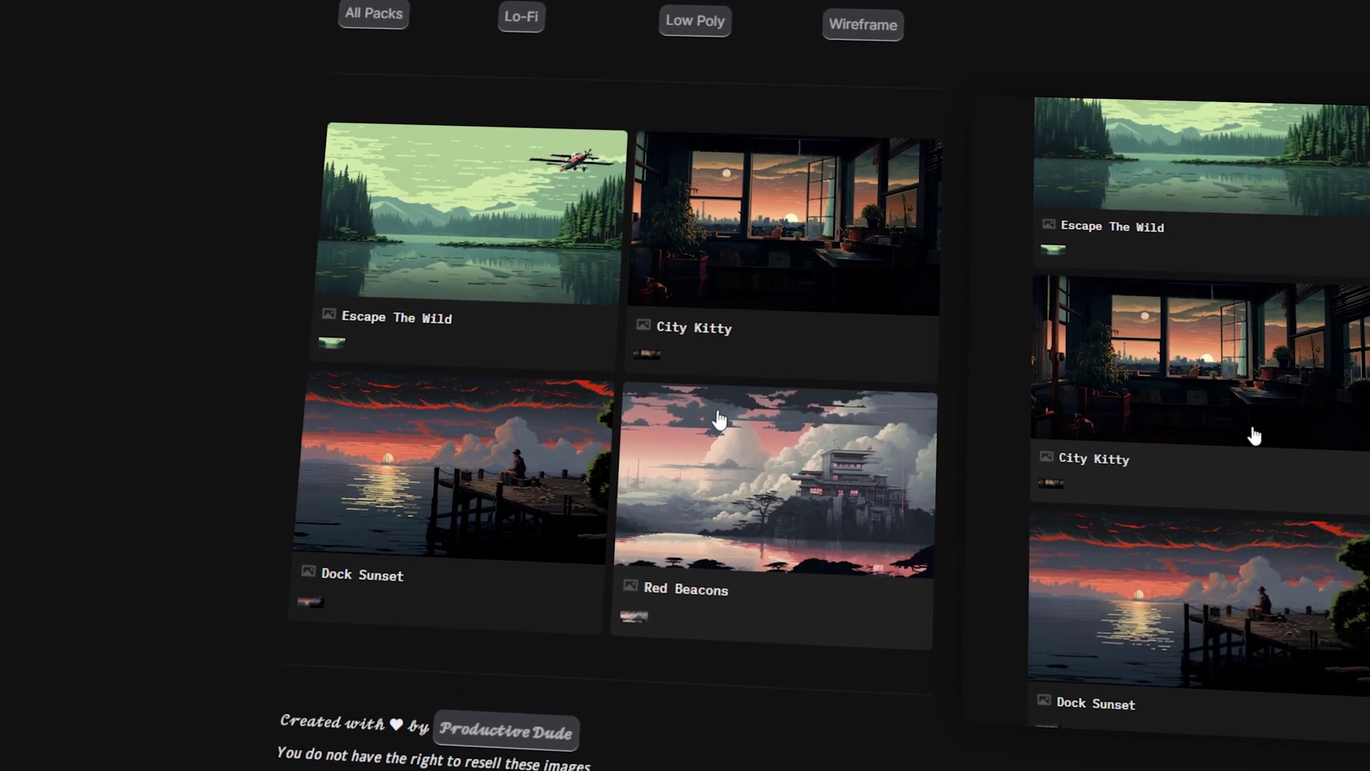
# - Scroll down through the Lo-Fi Pack cover gallery
pyautogui.scroll(-3, 1255, 436)
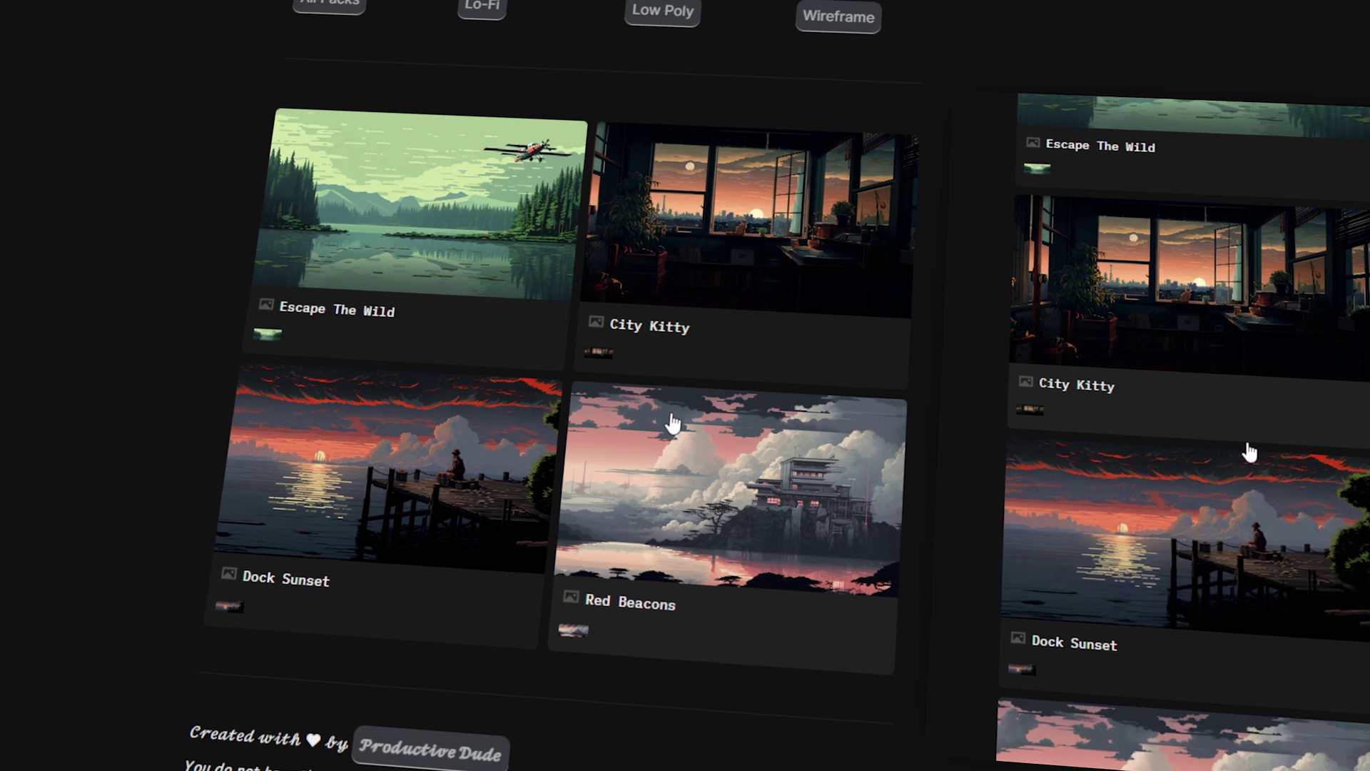
pyautogui.scroll(-2, 1250, 452)
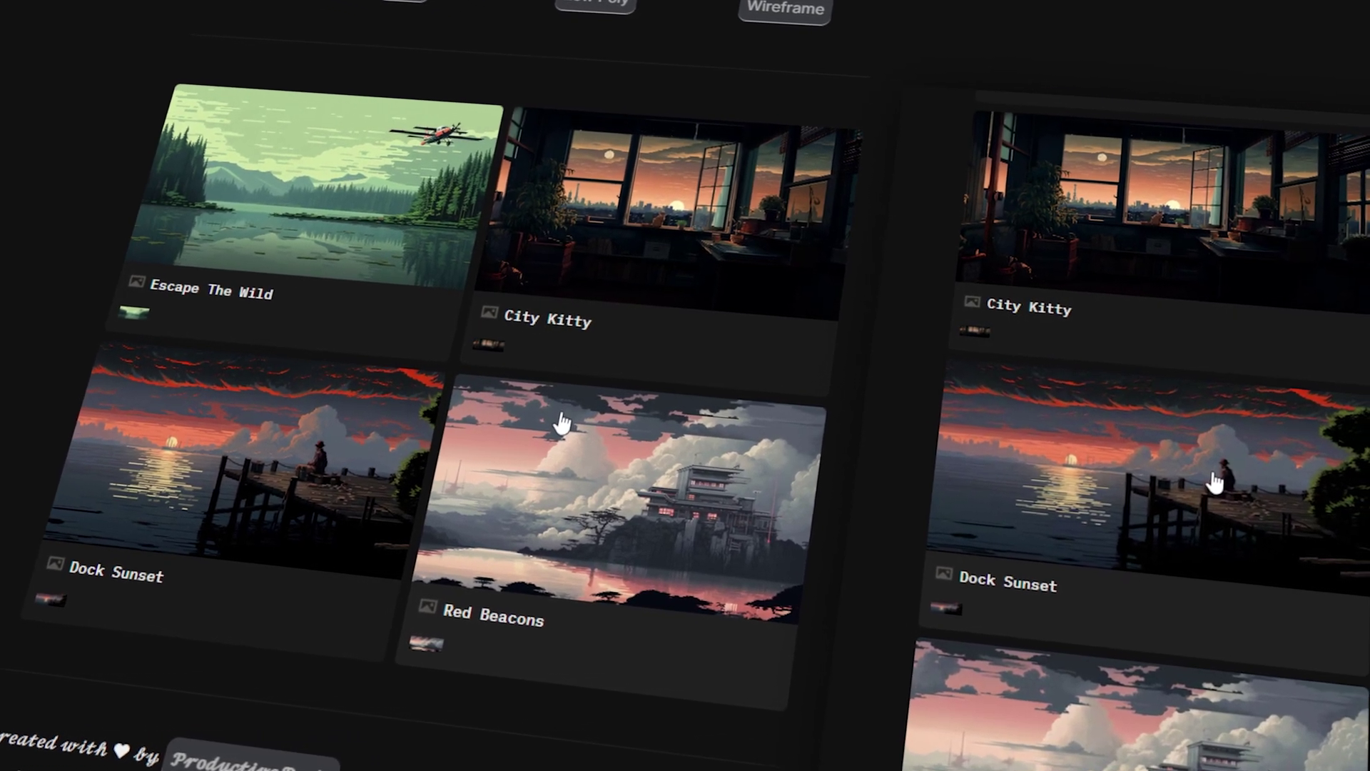
pyautogui.scroll(-3, 1215, 482)
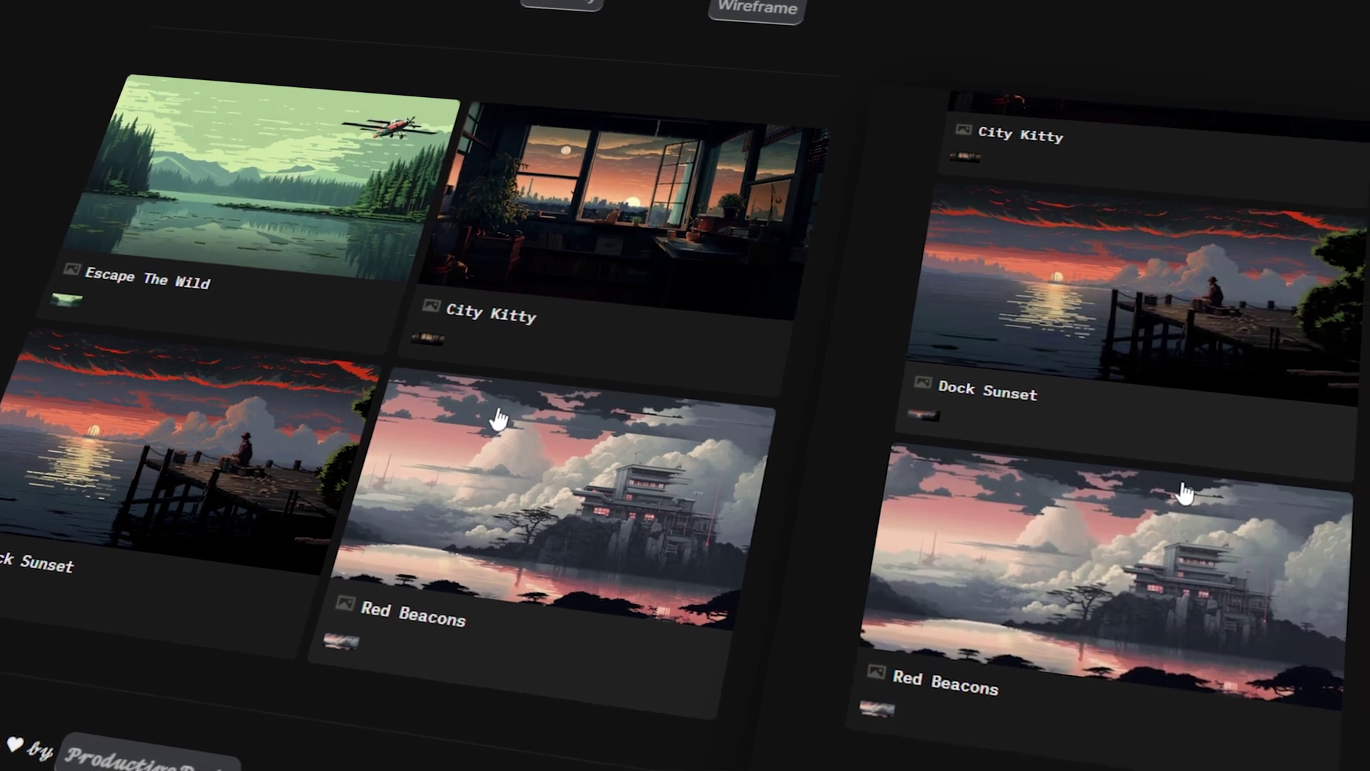
# - Open the Escape The Wild cover page from the Lo-Fi Pack
pyautogui.click(601, 362)
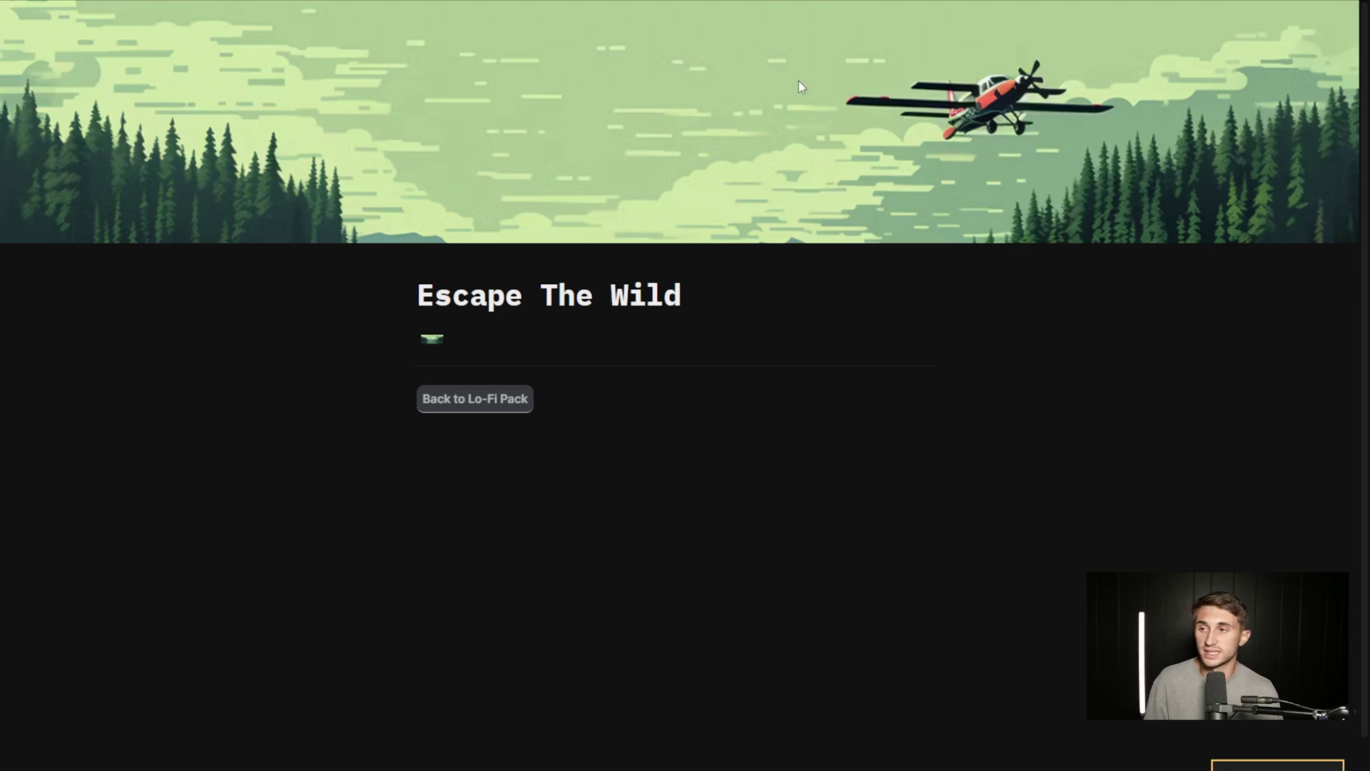
# - Return to the Lo-Fi Pack gallery and open the City Kitty cover
pyautogui.click(519, 399)
pyautogui.scroll(-4, 861, 439)
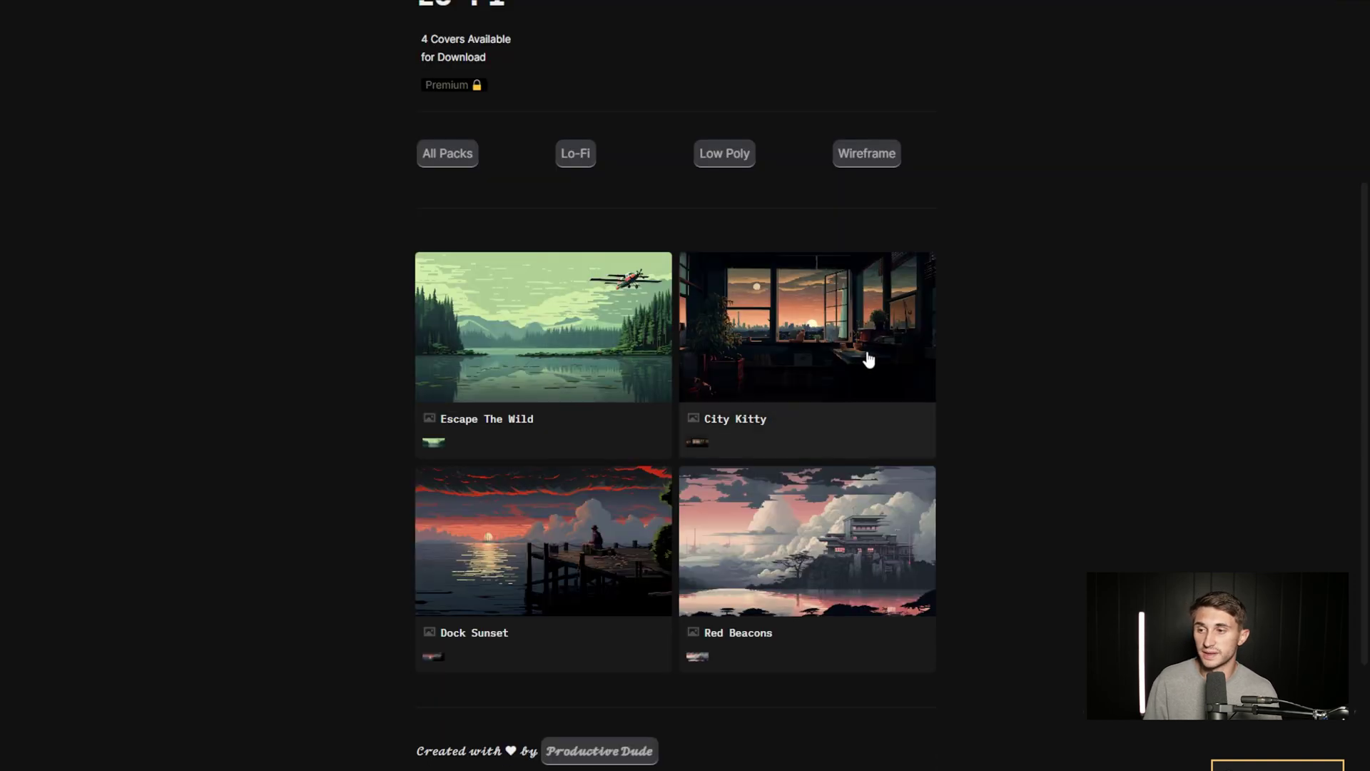
pyautogui.click(865, 359)
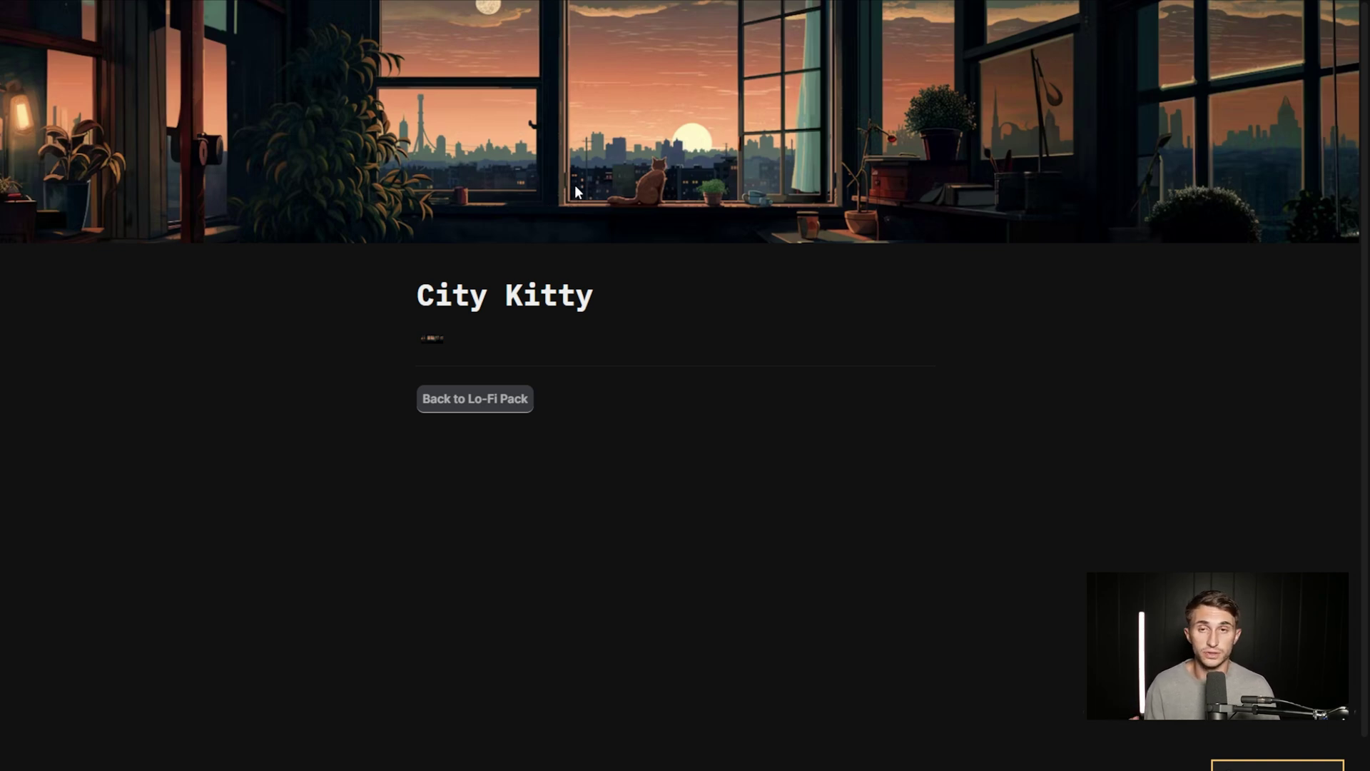
# - View the Dock Sunset cover, then return to the Lo-Fi Pack page
pyautogui.click(453, 403)
pyautogui.click(578, 436)
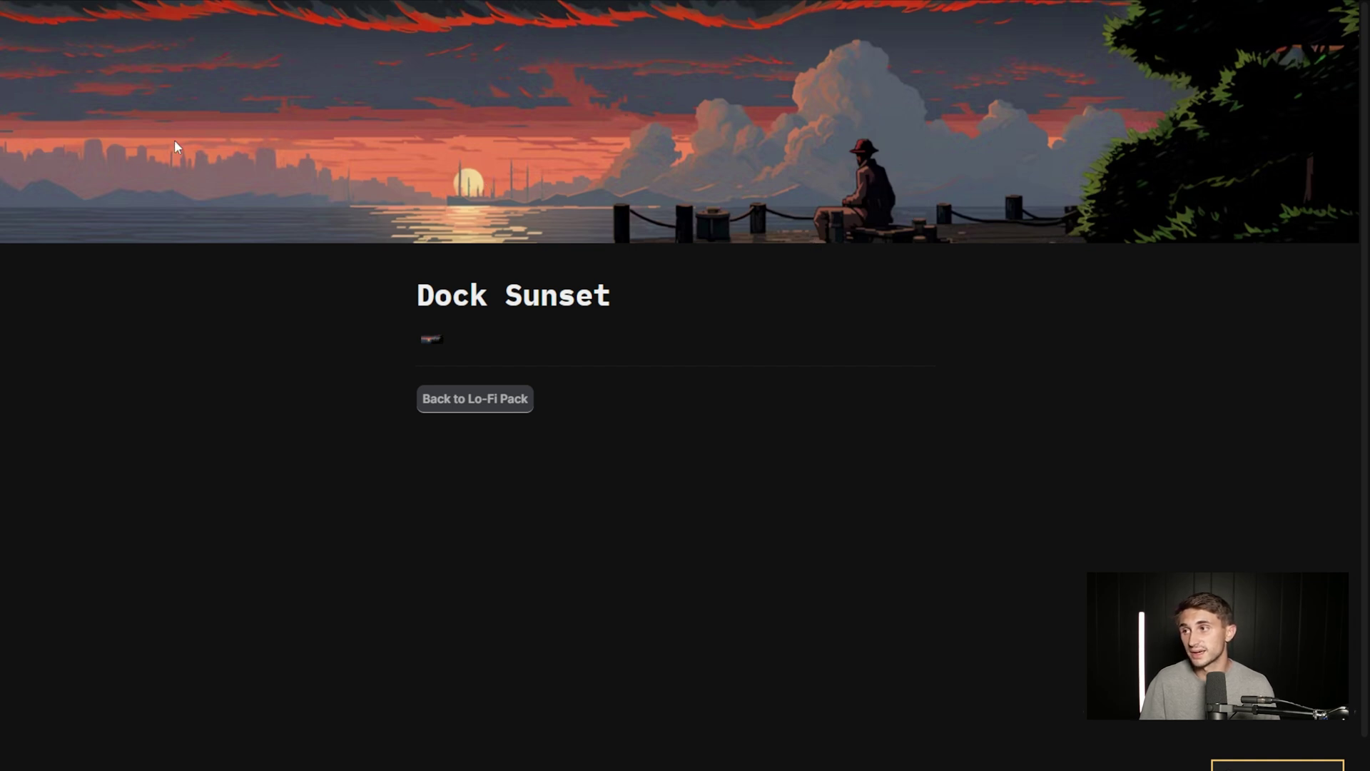
pyautogui.click(508, 396)
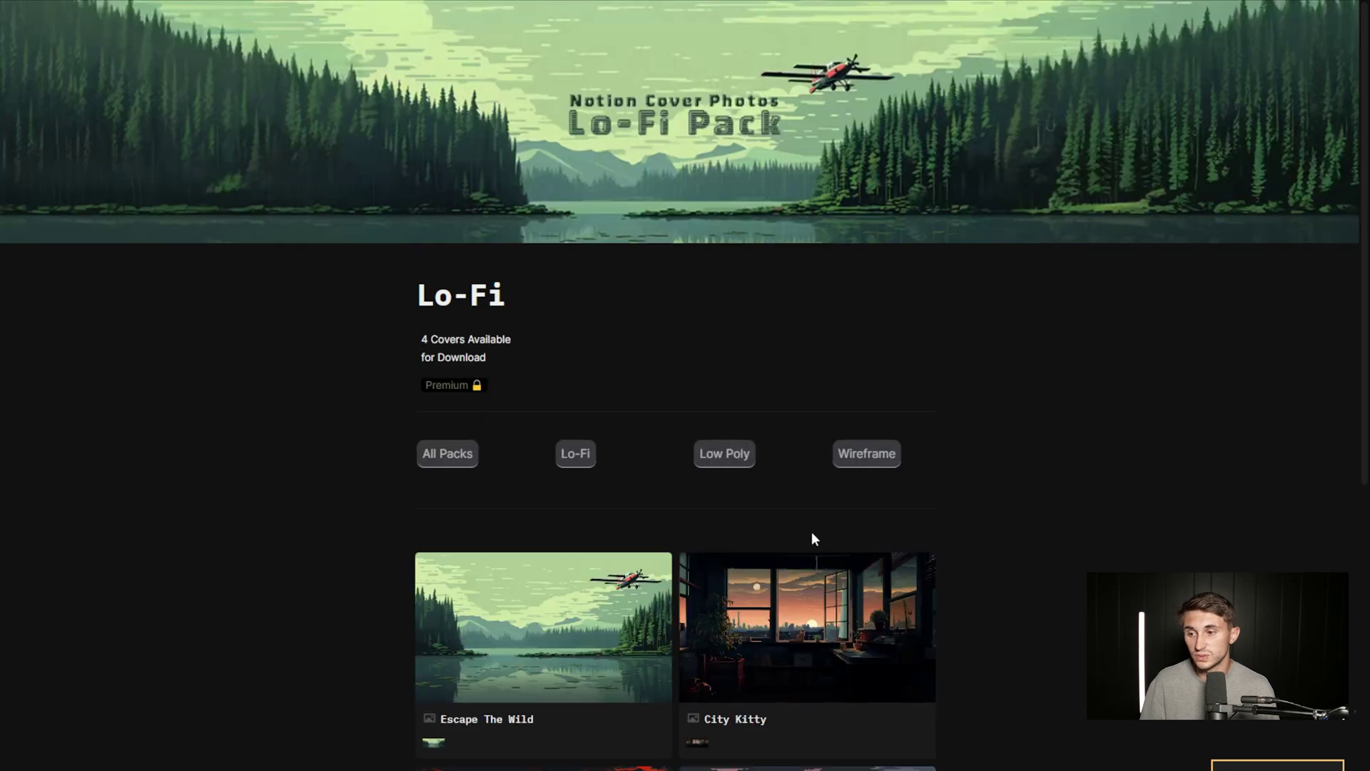
# - Open City Kitty, go back to the Lo-Fi Pack, then open Red Beacons
pyautogui.click(829, 627)
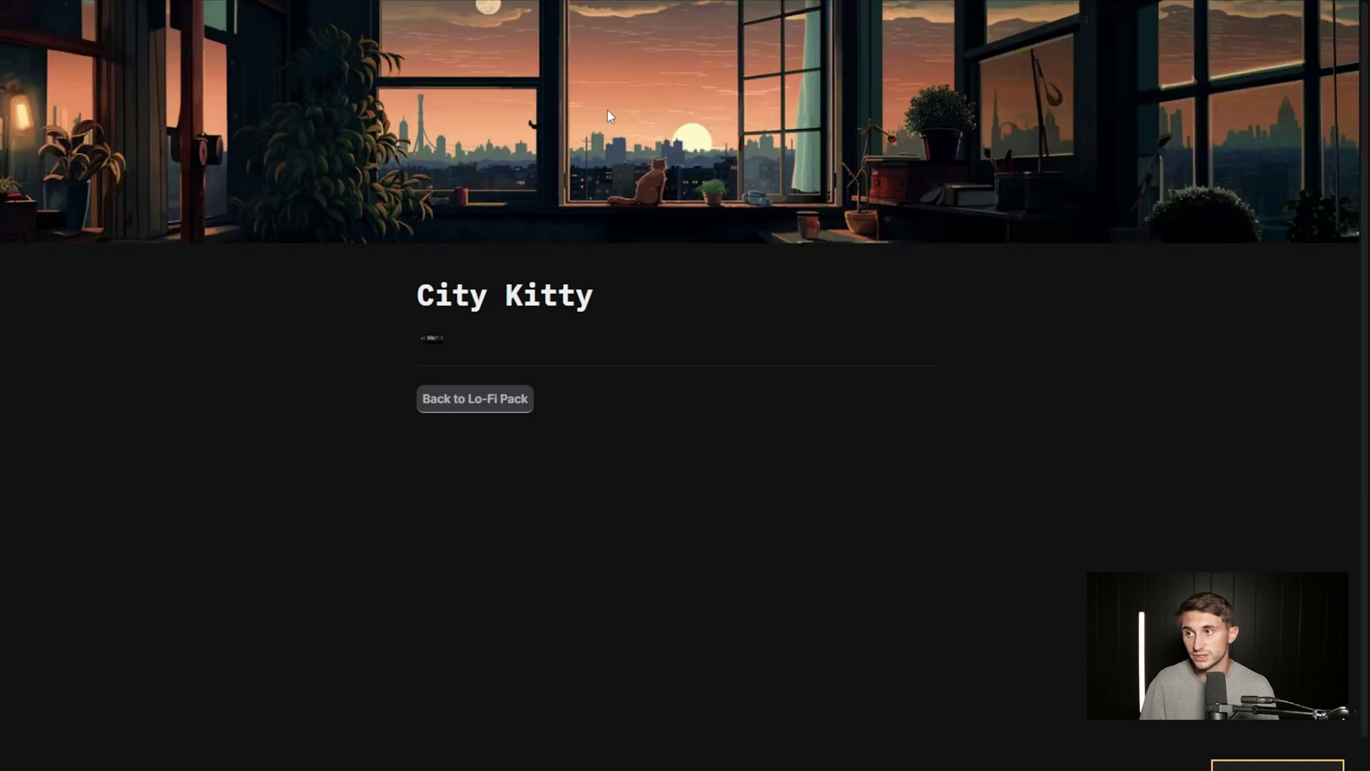
pyautogui.click(499, 392)
pyautogui.click(791, 437)
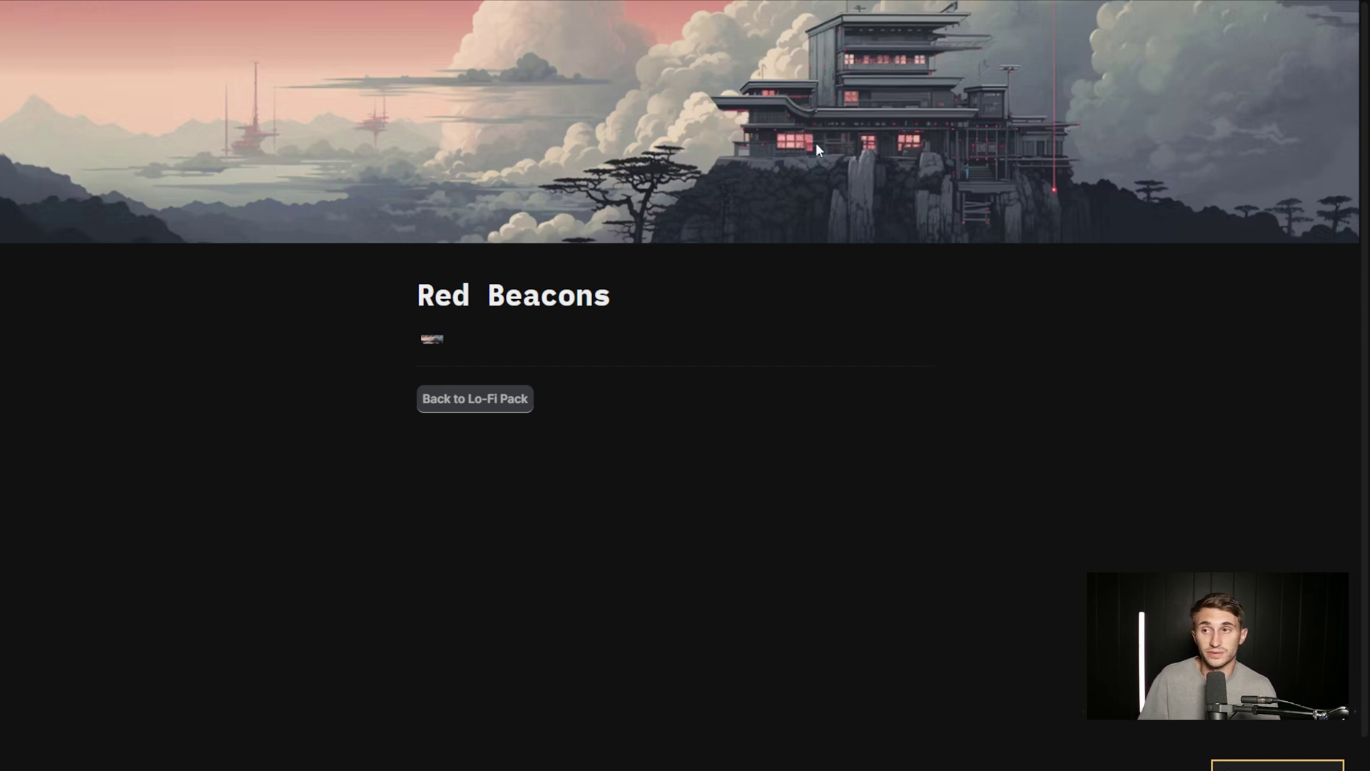
# - Go back to the Lo-Fi Pack page and reopen the City Kitty cover
pyautogui.hotkey('alt', 'Left')
pyautogui.scroll(-4, 959, 407)
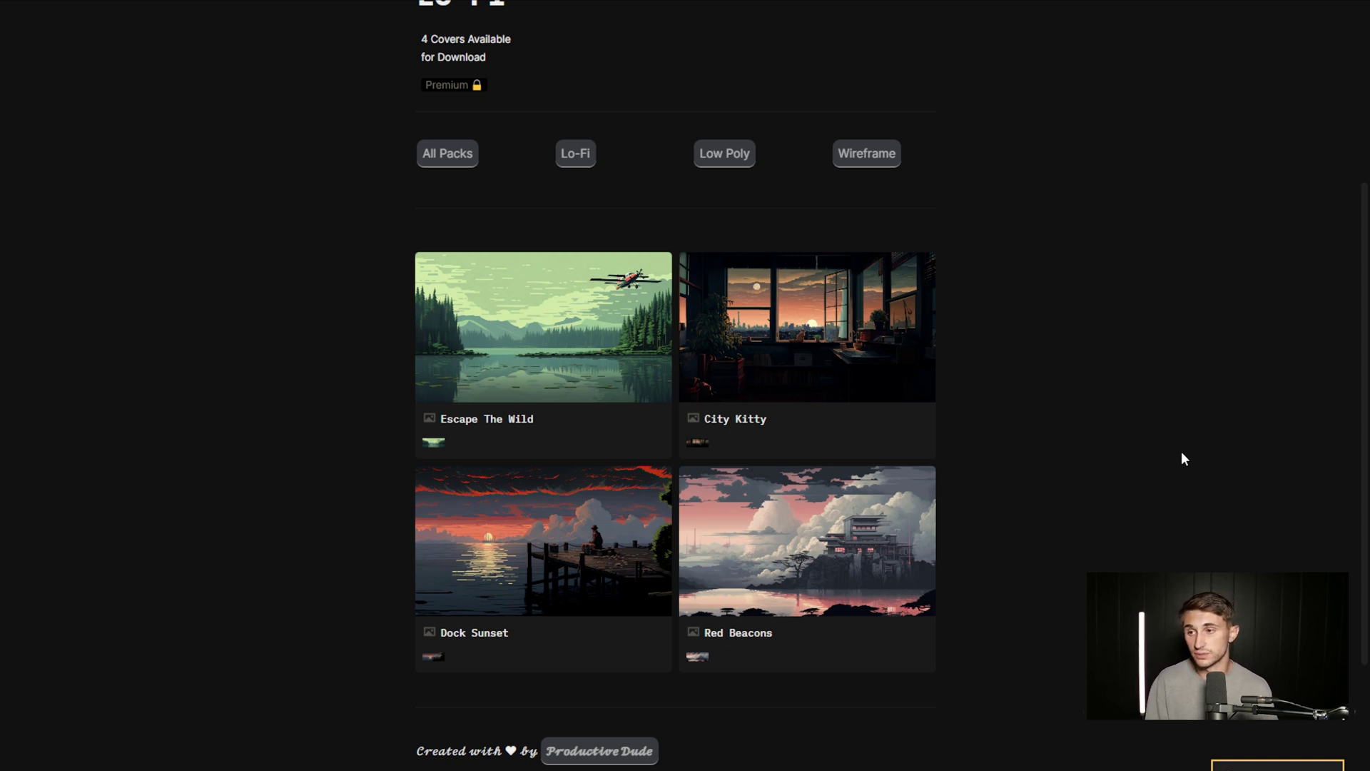
pyautogui.click(890, 365)
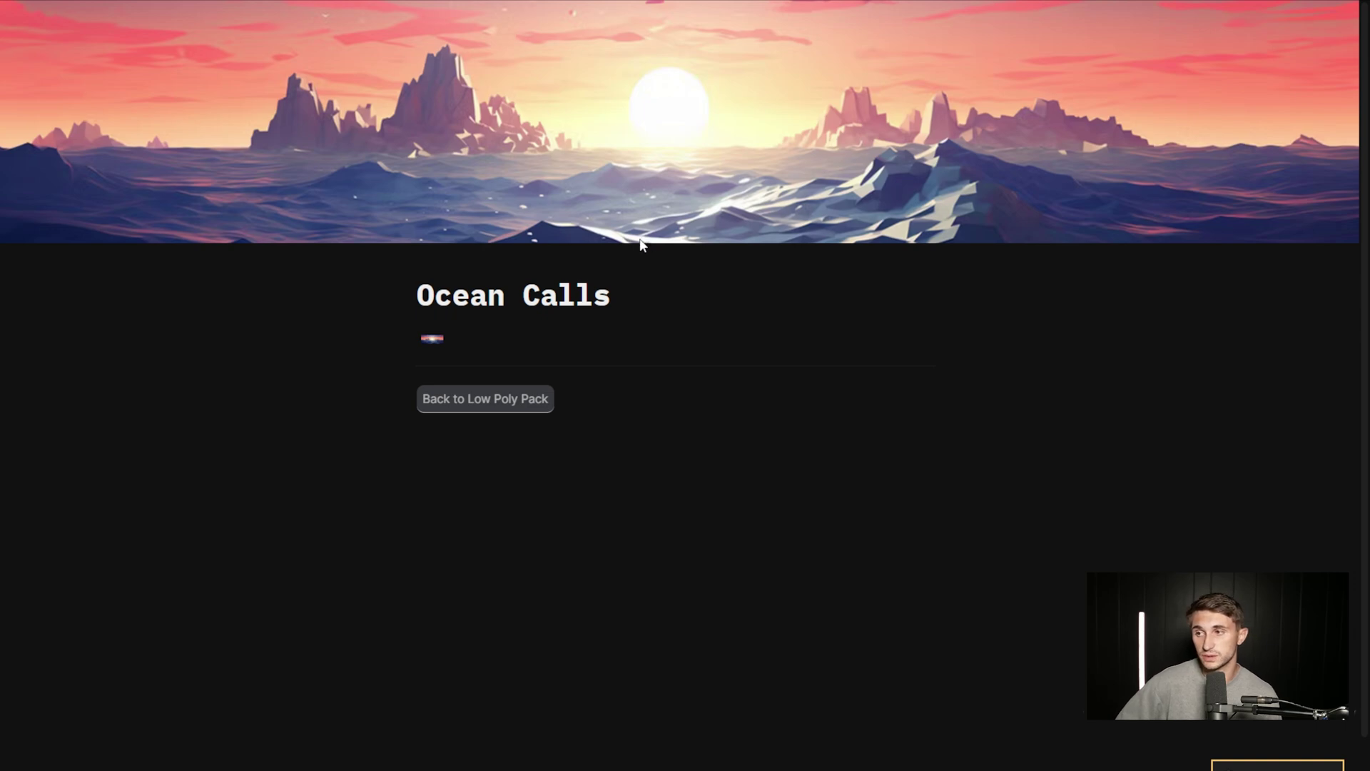
# - Return to the Low Poly Pack page and open the Changing Seasons cover
pyautogui.click(502, 399)
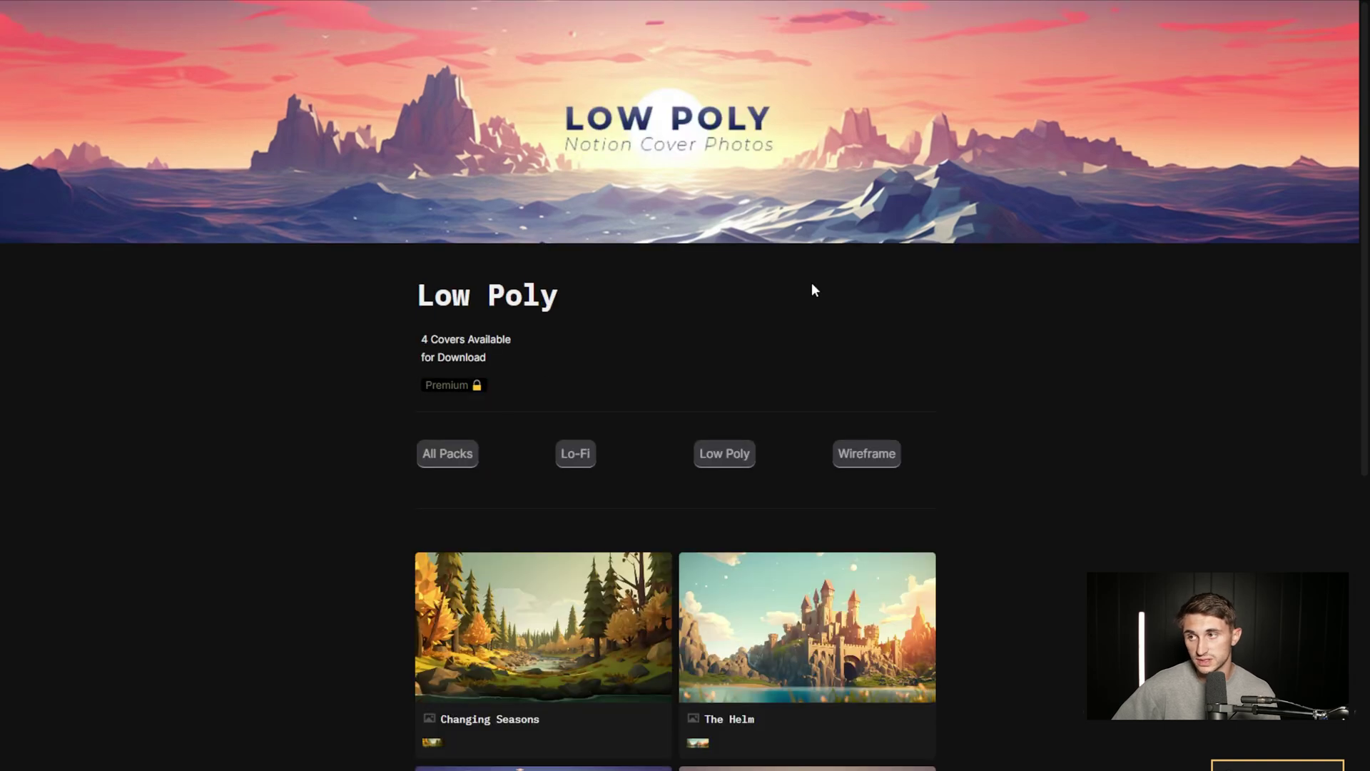
pyautogui.scroll(-4, 792, 288)
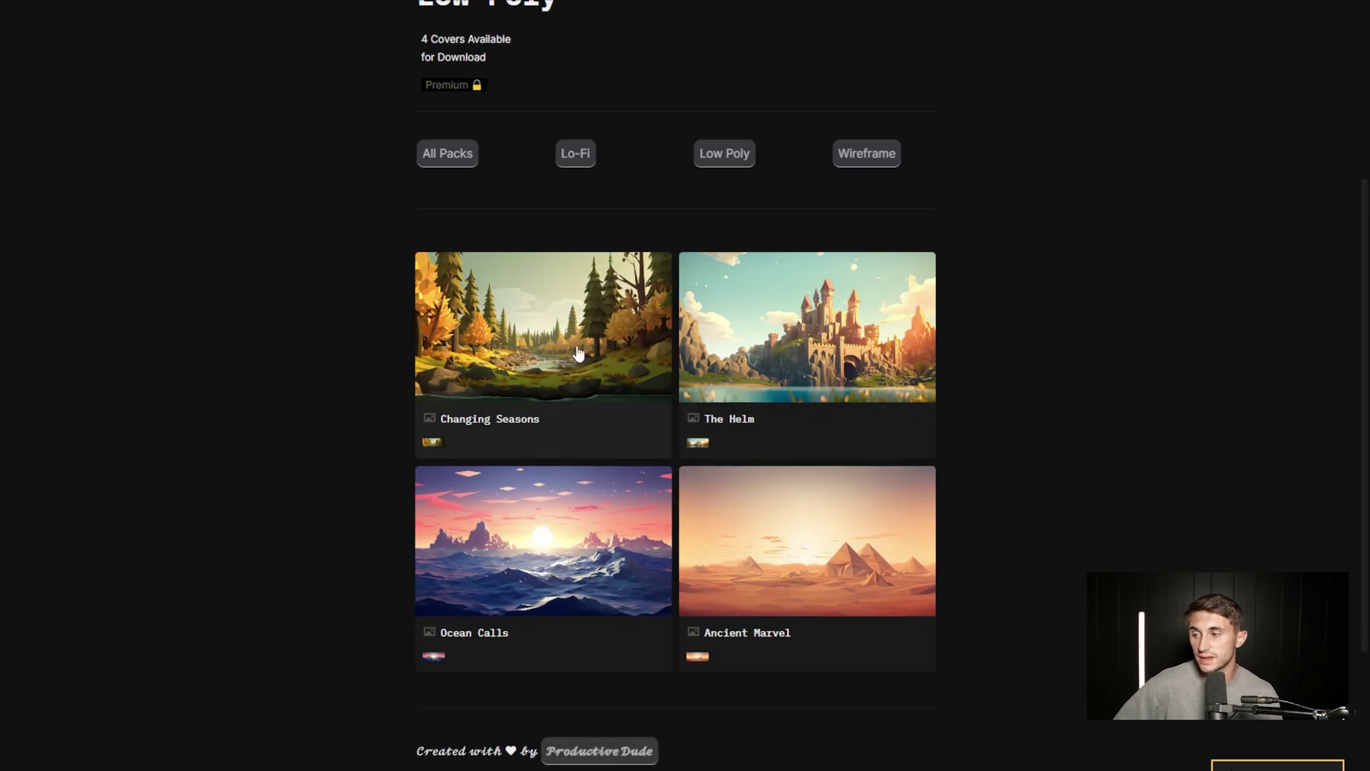
pyautogui.click(578, 352)
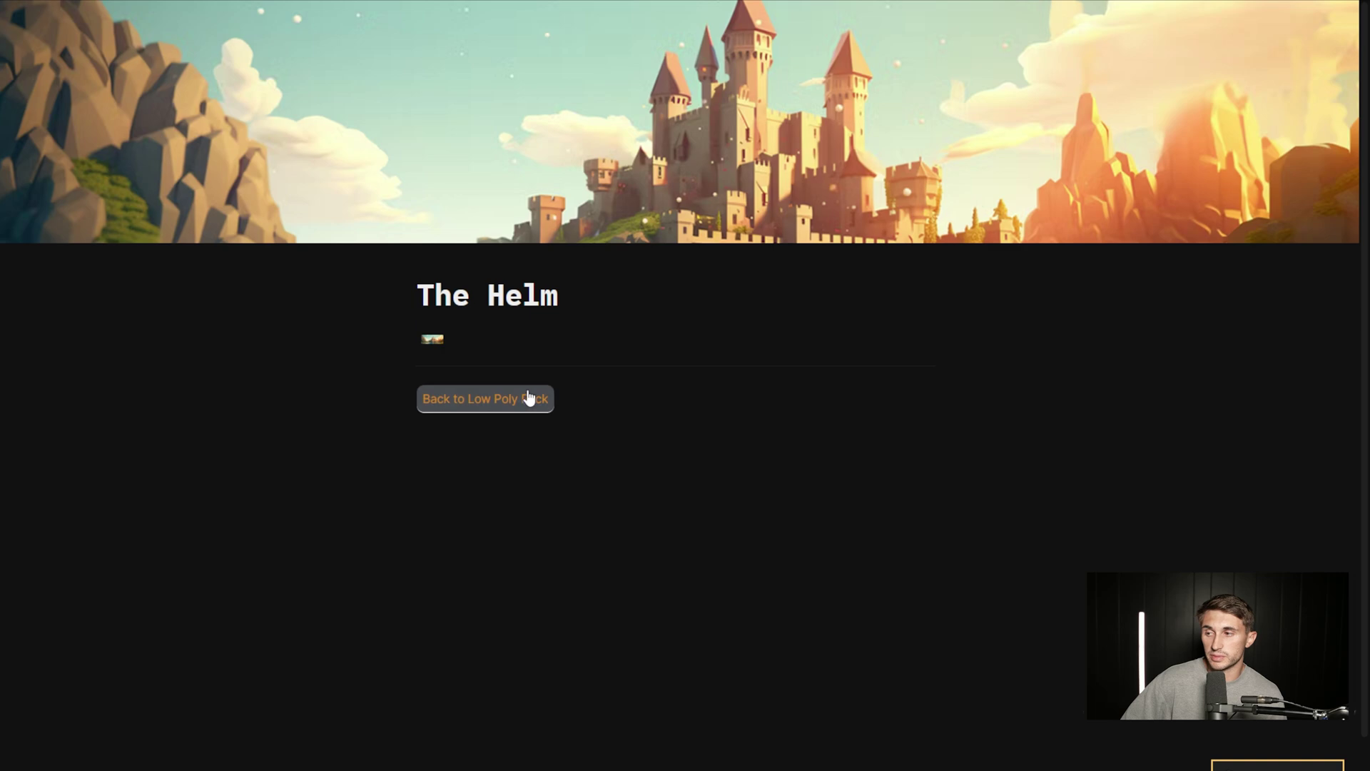
# - Return to the Low Poly Pack page and scroll down through its covers
pyautogui.click(527, 404)
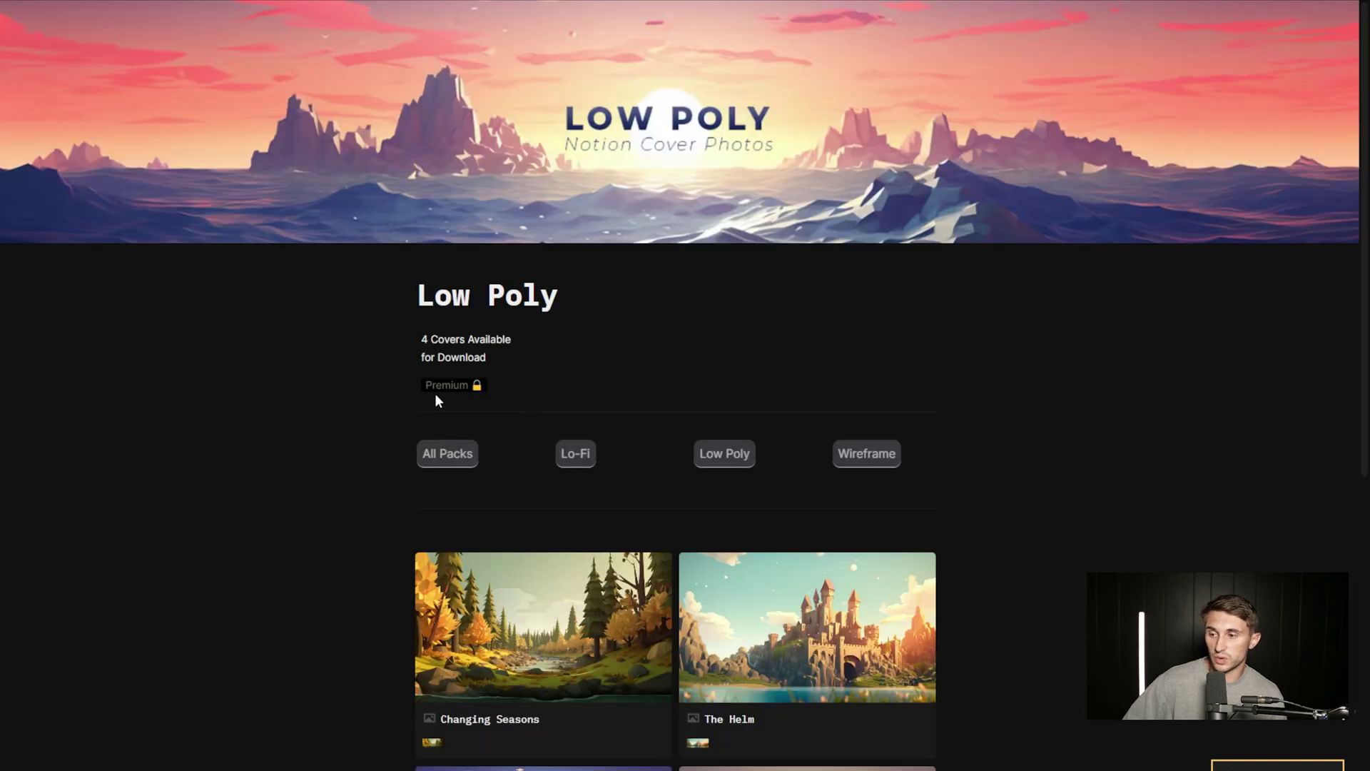
pyautogui.scroll(-3, 598, 608)
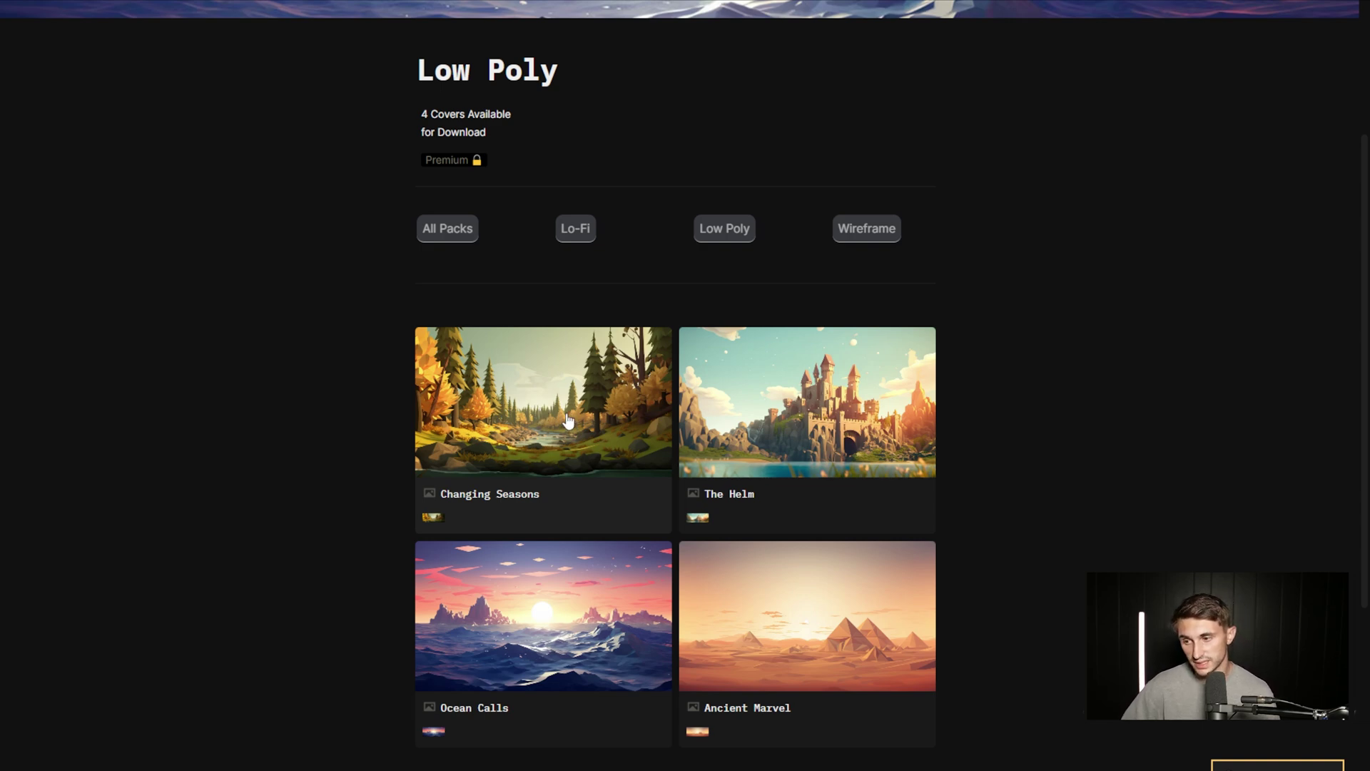
pyautogui.scroll(-3, 568, 421)
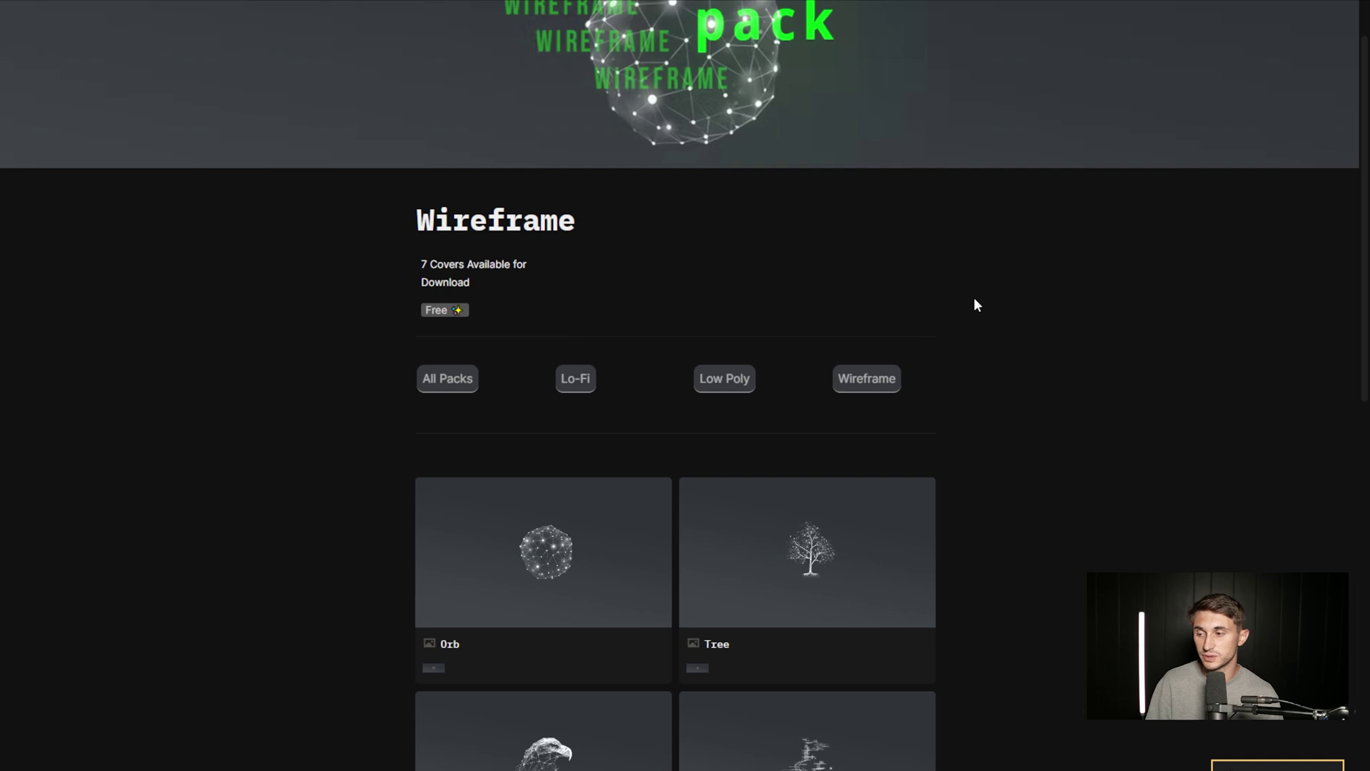
# - Browse the Wireframe covers, view the Tree cover, then return to the Wireframe Pack
pyautogui.scroll(1, 976, 305)
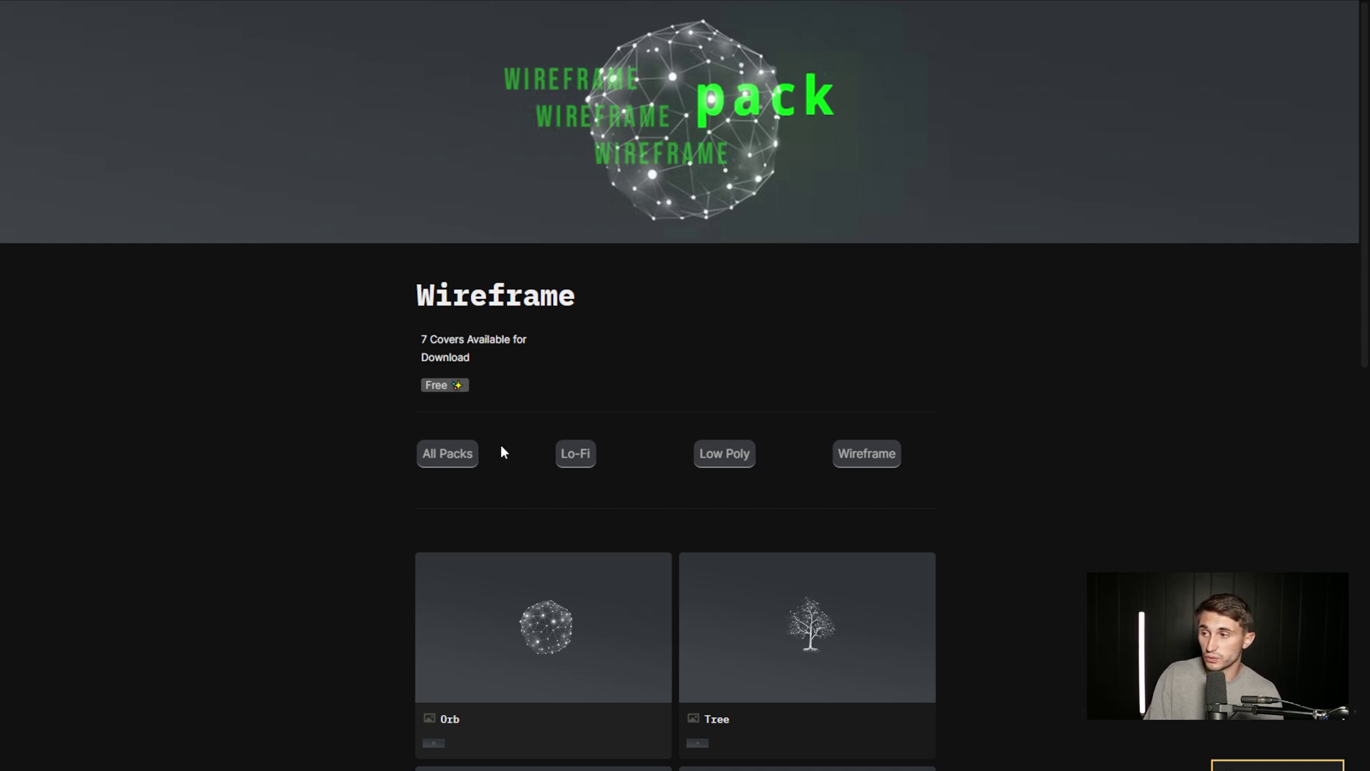
pyautogui.scroll(-2, 870, 313)
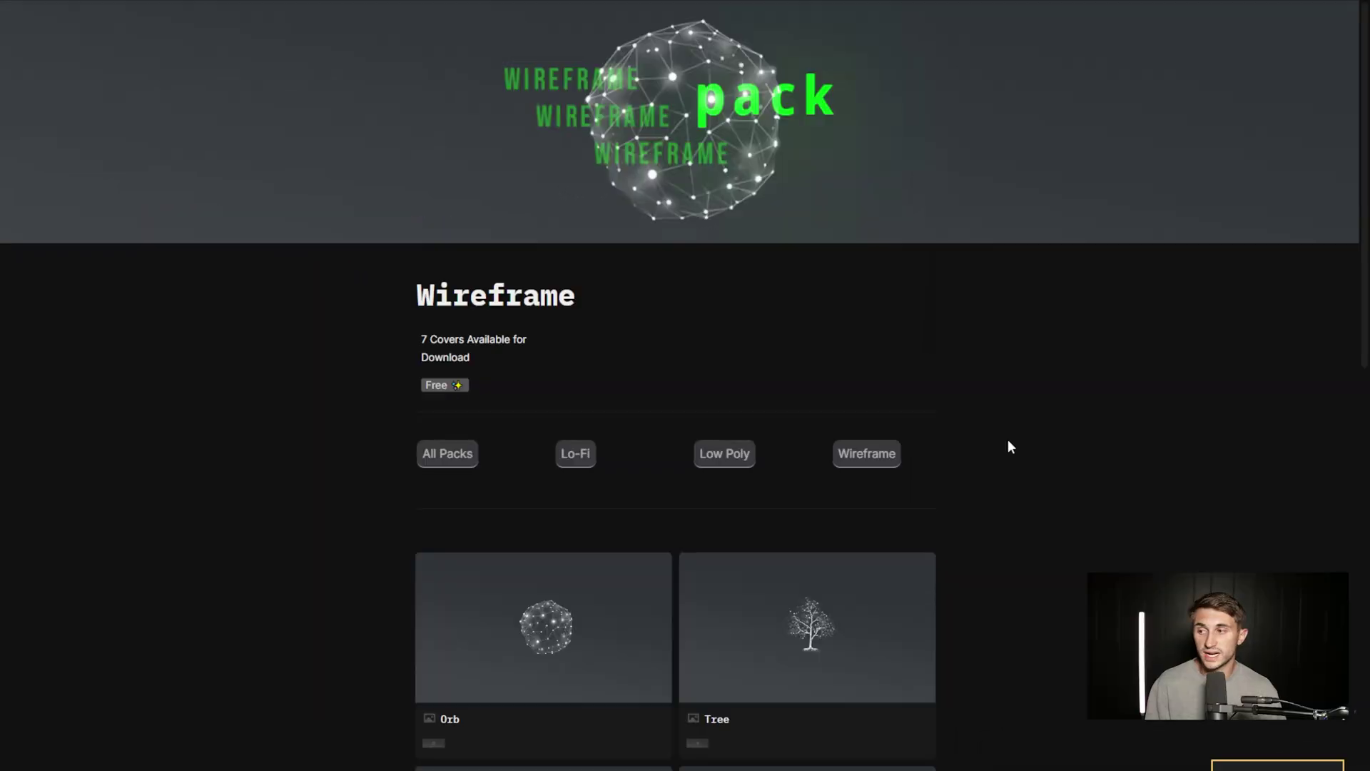
pyautogui.scroll(-1, 1008, 440)
pyautogui.scroll(-7, 1010, 447)
pyautogui.scroll(7, 1010, 447)
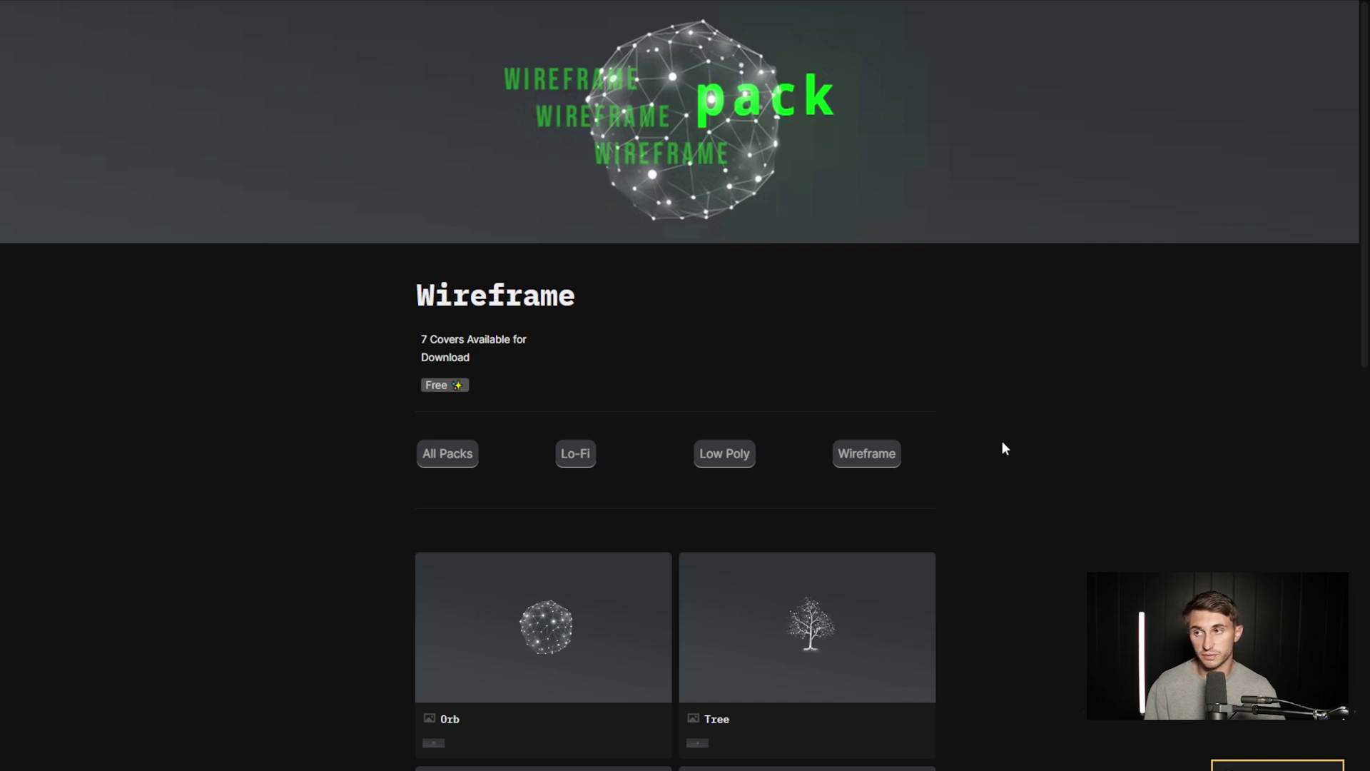
pyautogui.scroll(-4, 1008, 442)
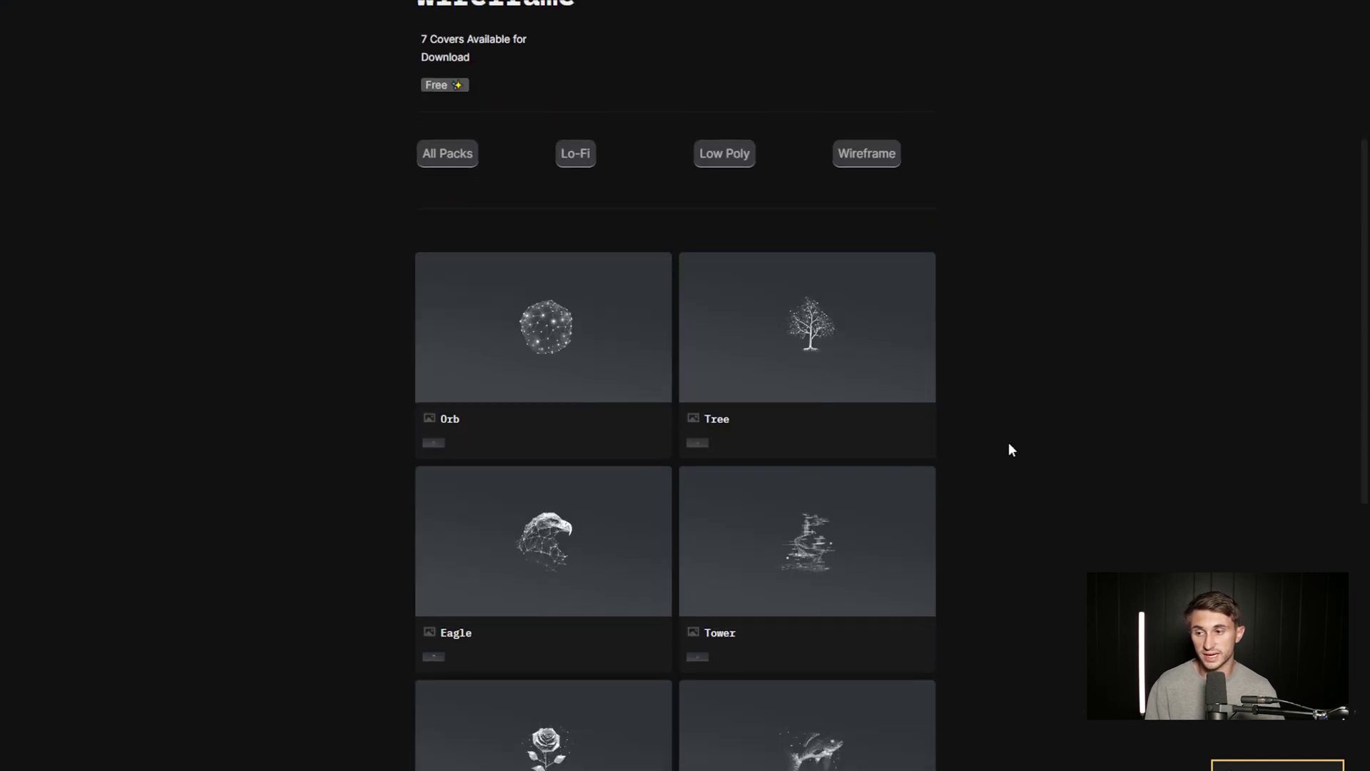
pyautogui.click(880, 398)
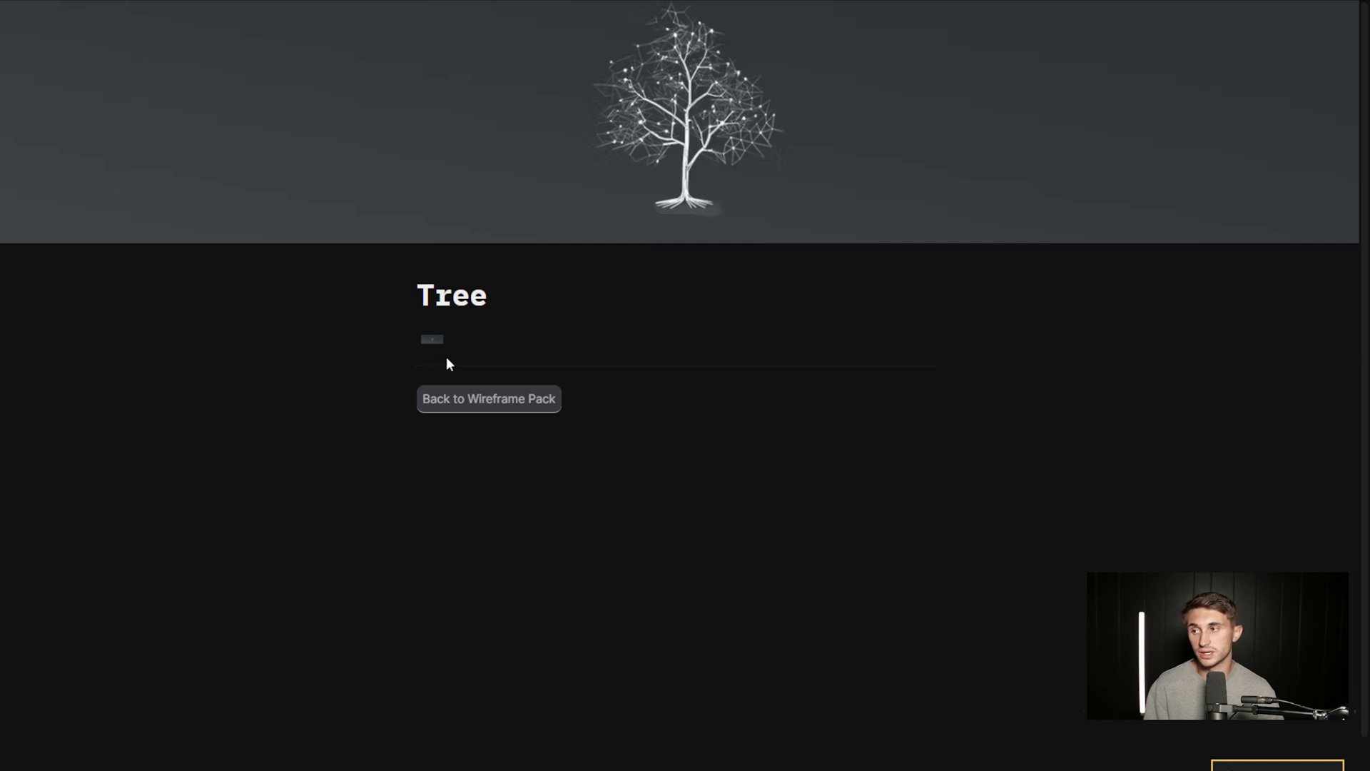
pyautogui.click(474, 392)
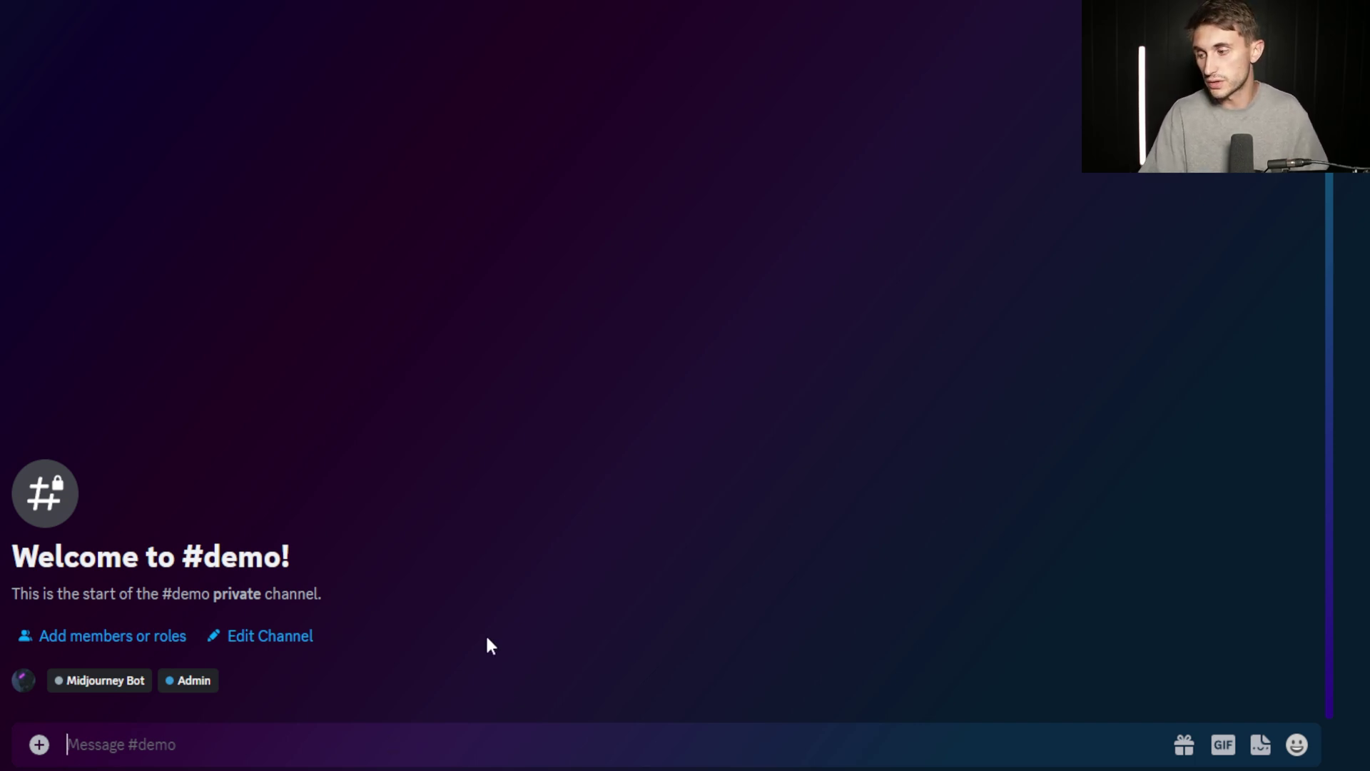
# - Submit /imagine '124 bit lofi pixel art, japanese lofi pixel art, a seaside landscape pixel art --ar 15:6'
pyautogui.write('/imagine')
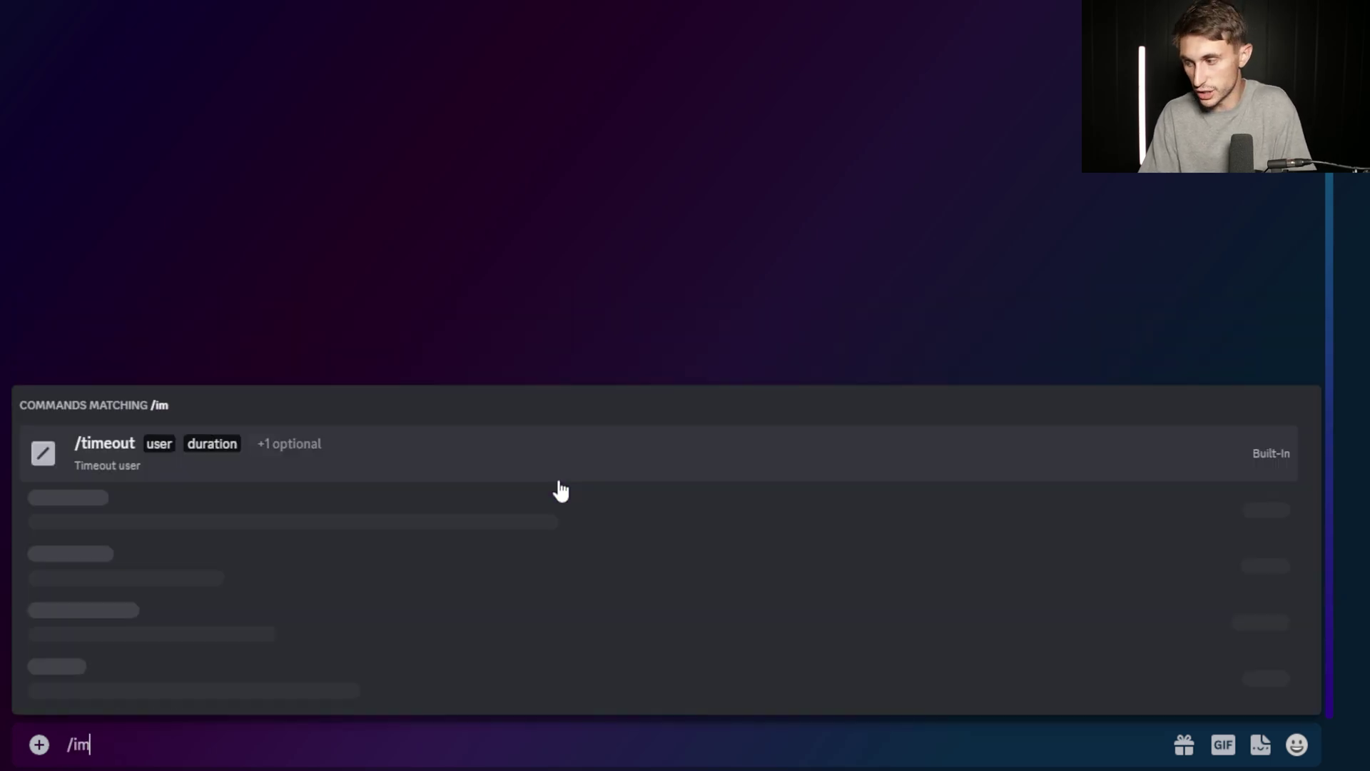
pyautogui.press('Tab')
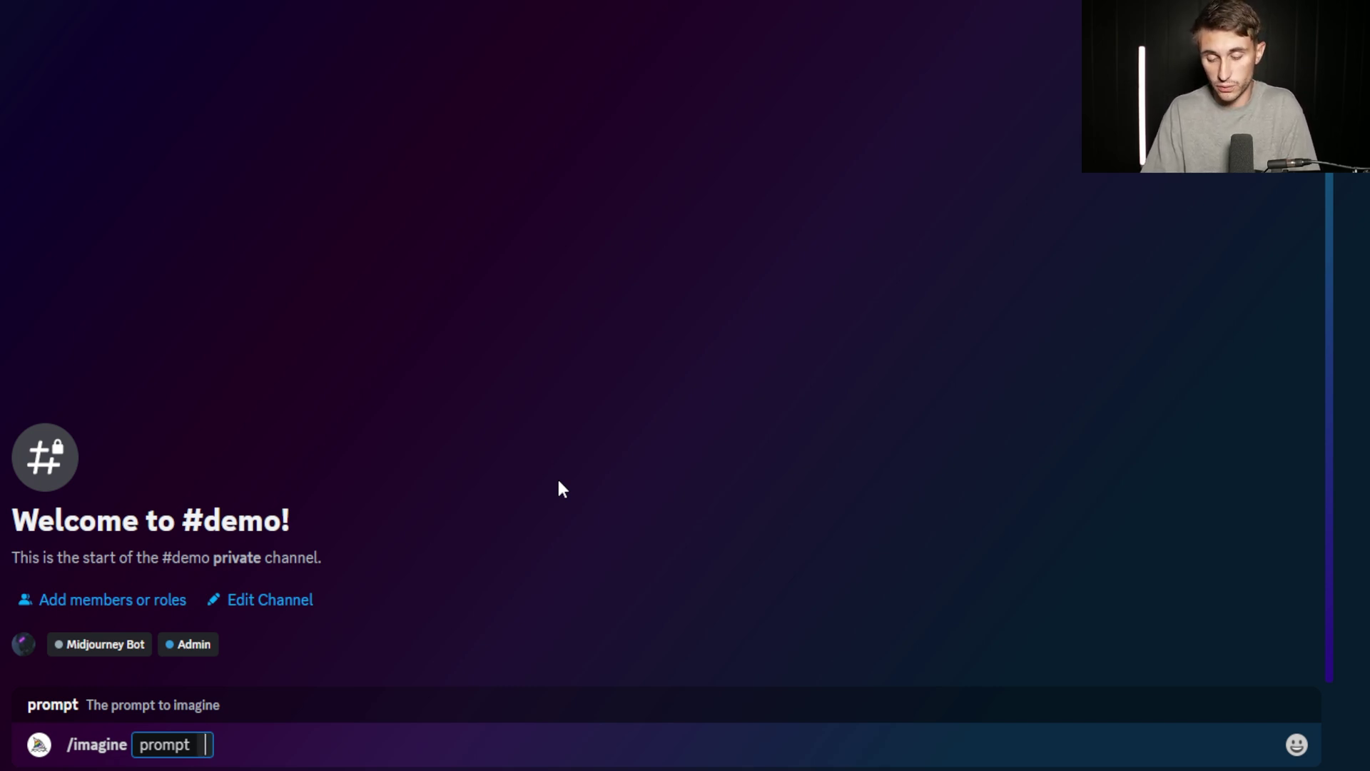
pyautogui.write('124')
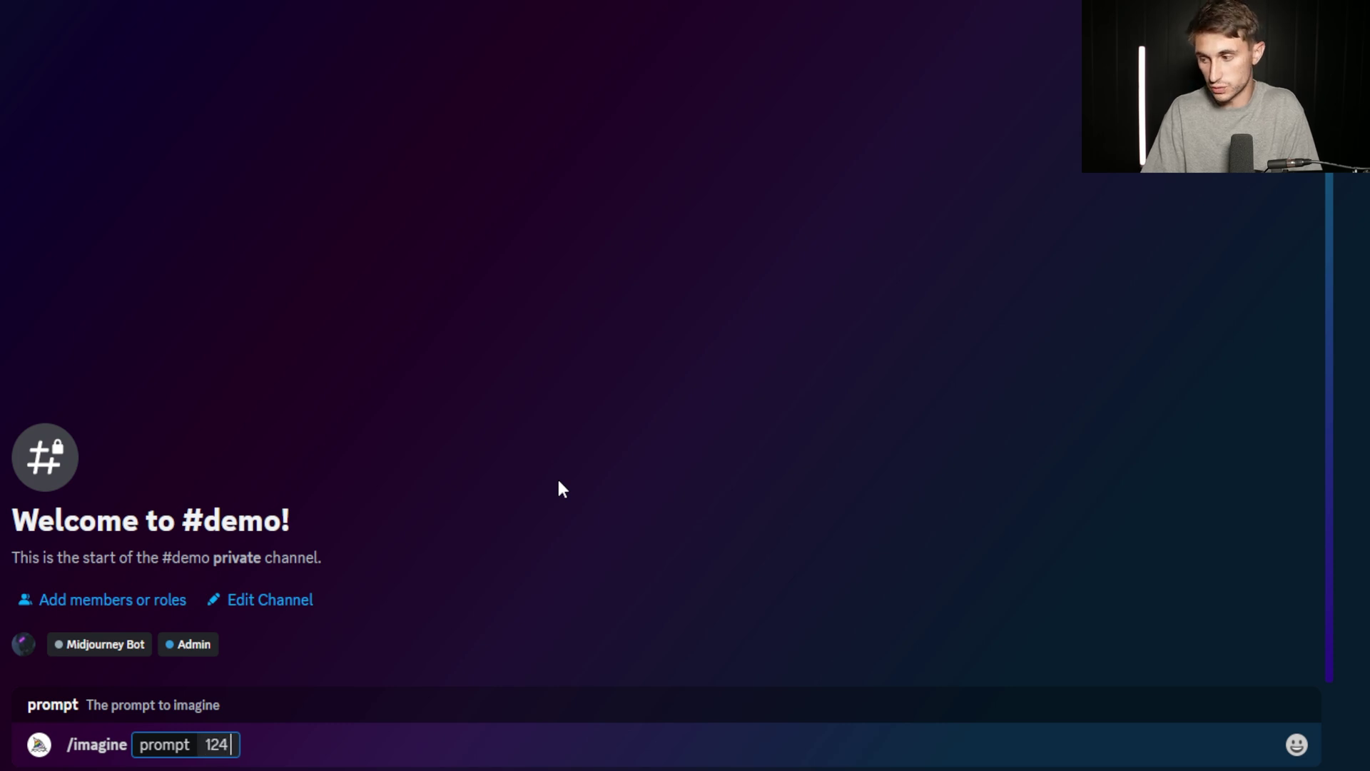
pyautogui.write(' bit lofi p')
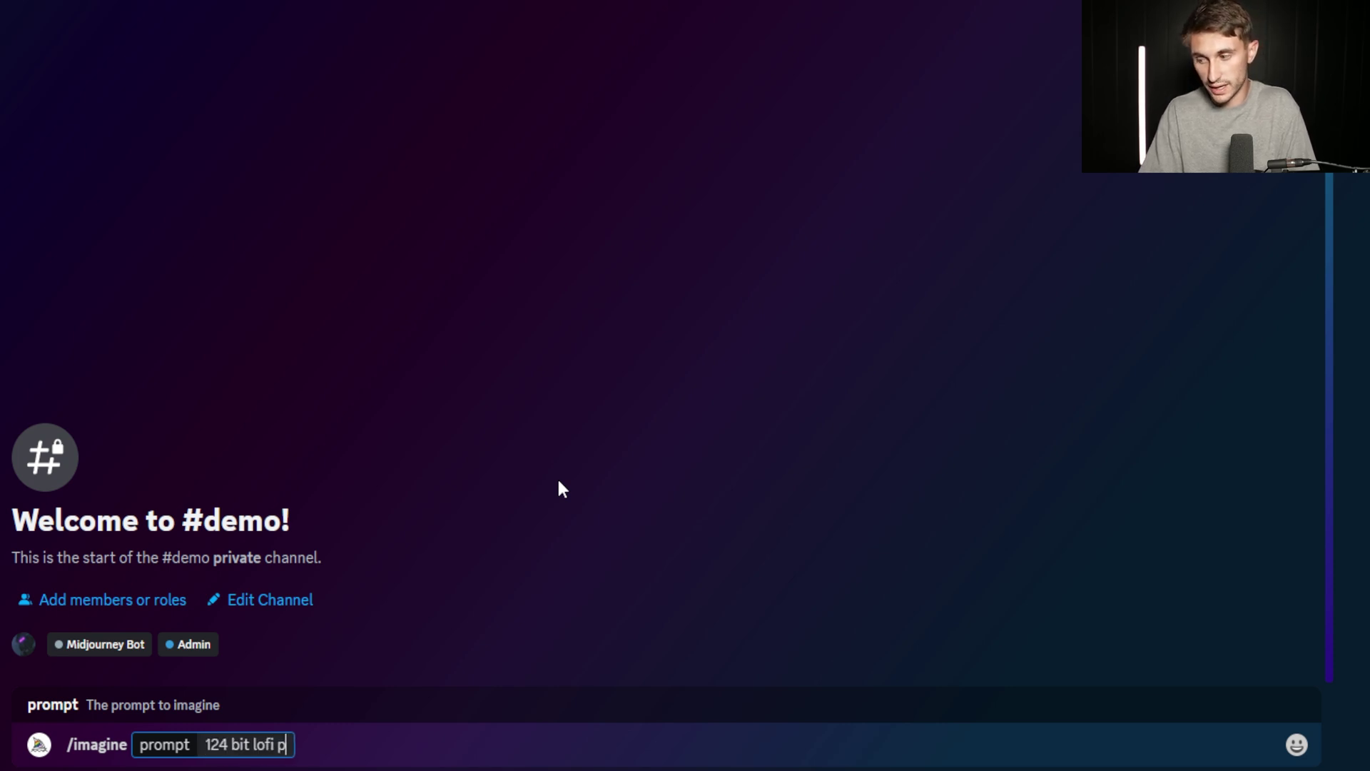
pyautogui.write('ixel art, ')
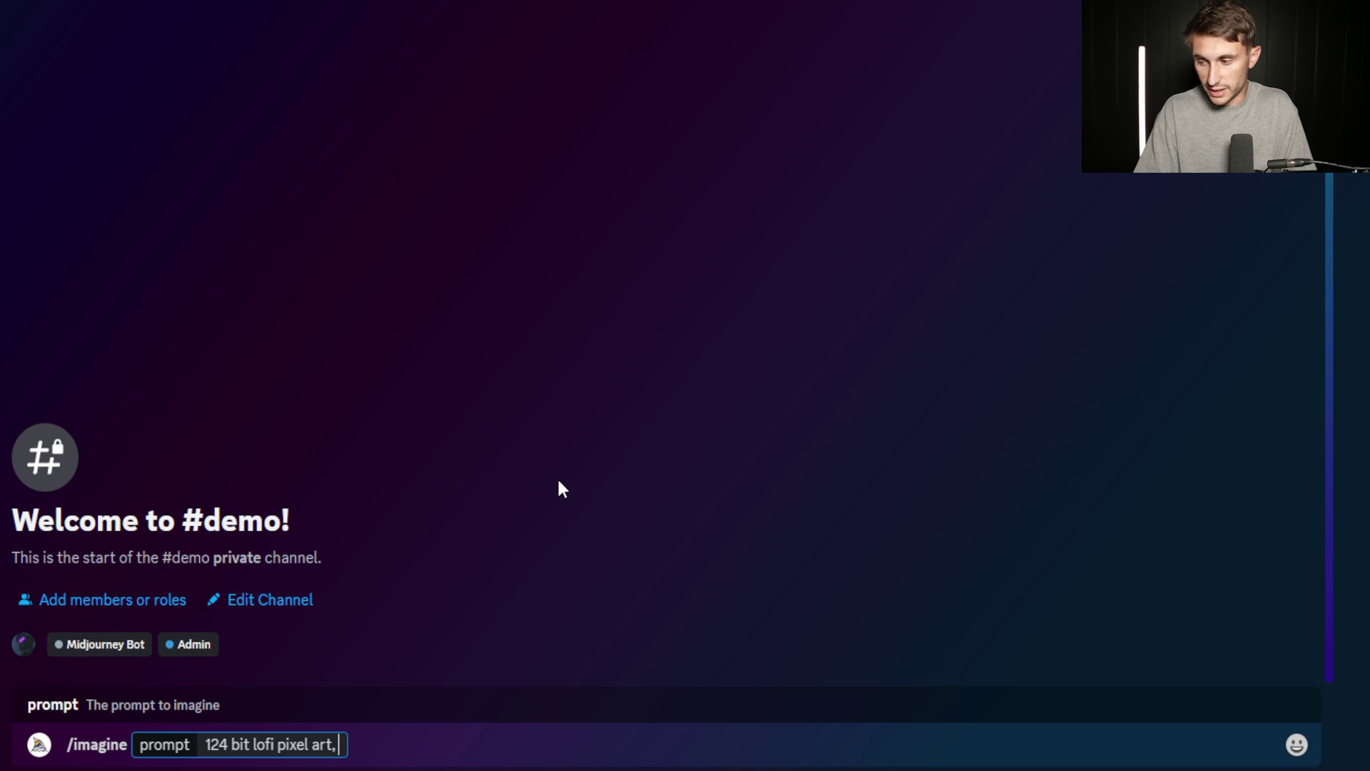
pyautogui.write('japanese ')
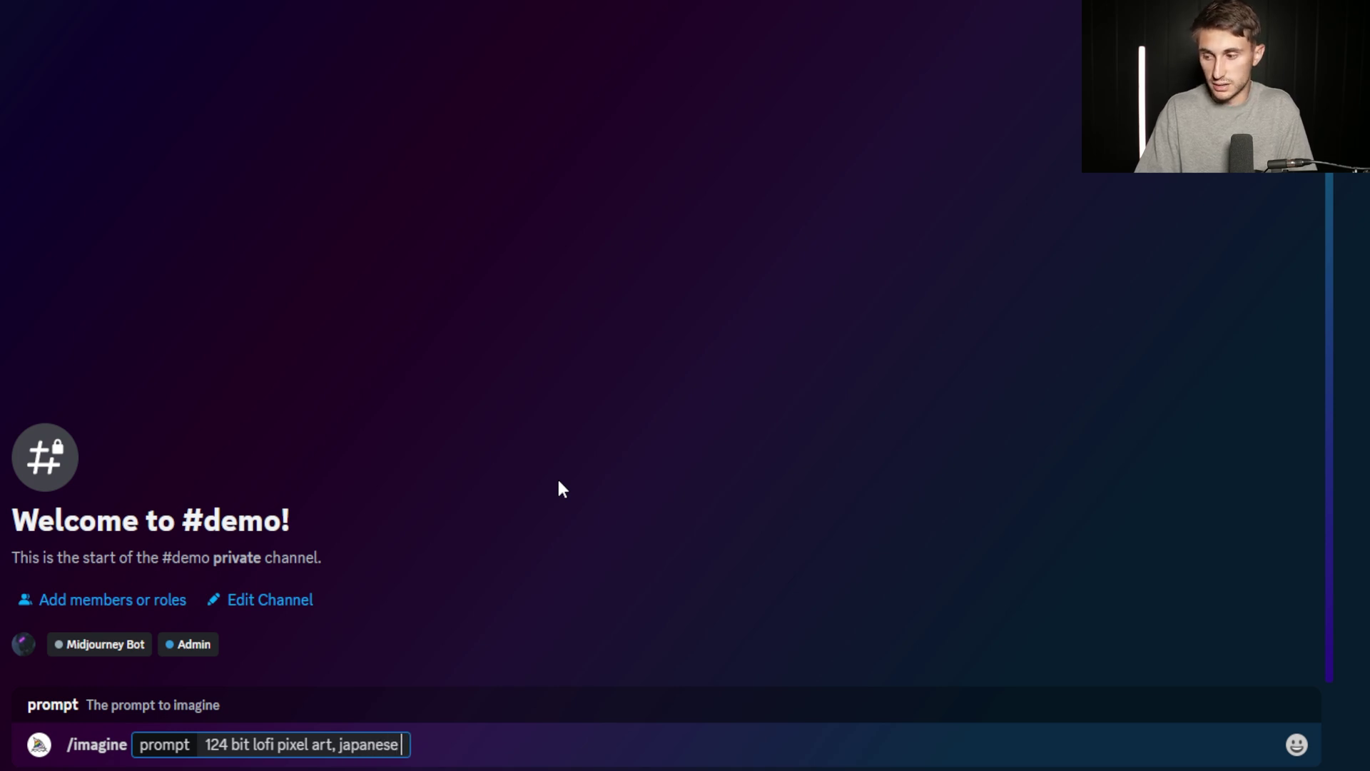
pyautogui.write('lofi pixel art,')
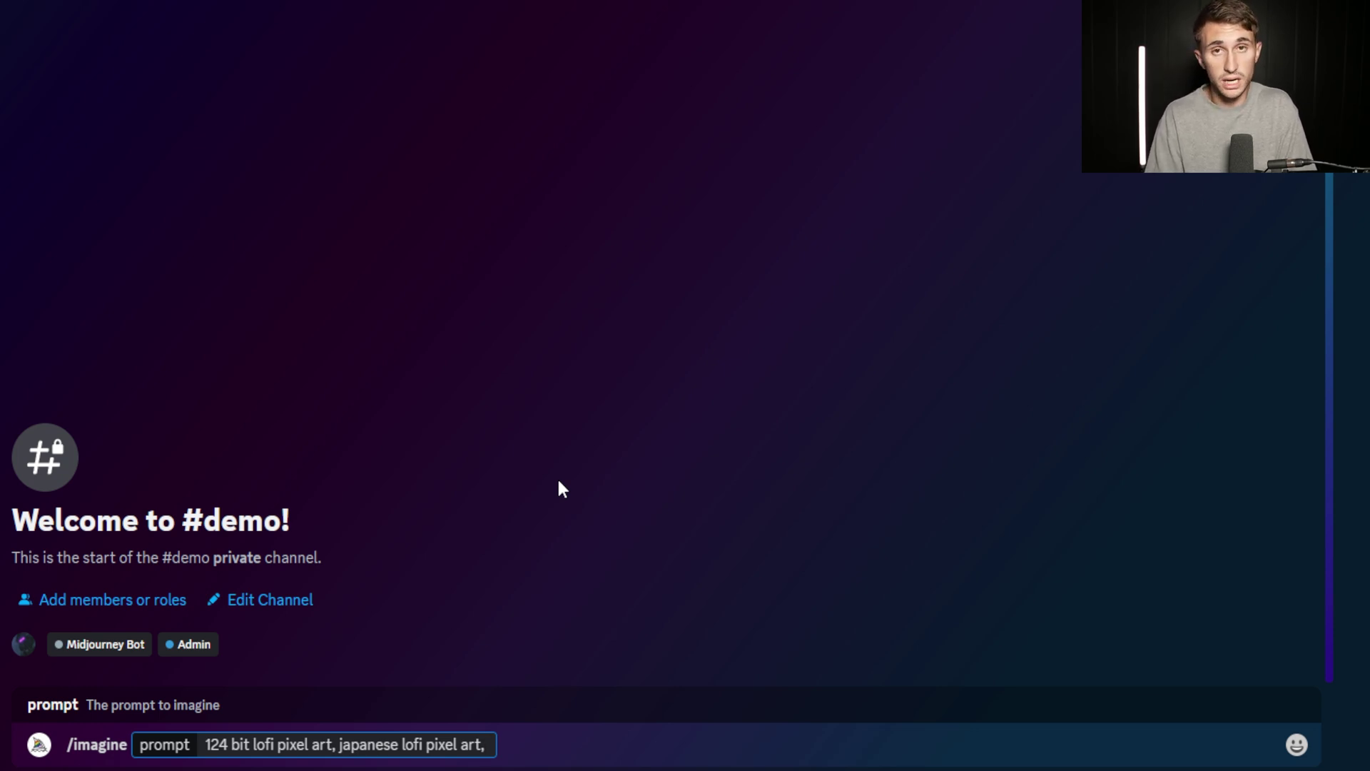
pyautogui.write('a seas')
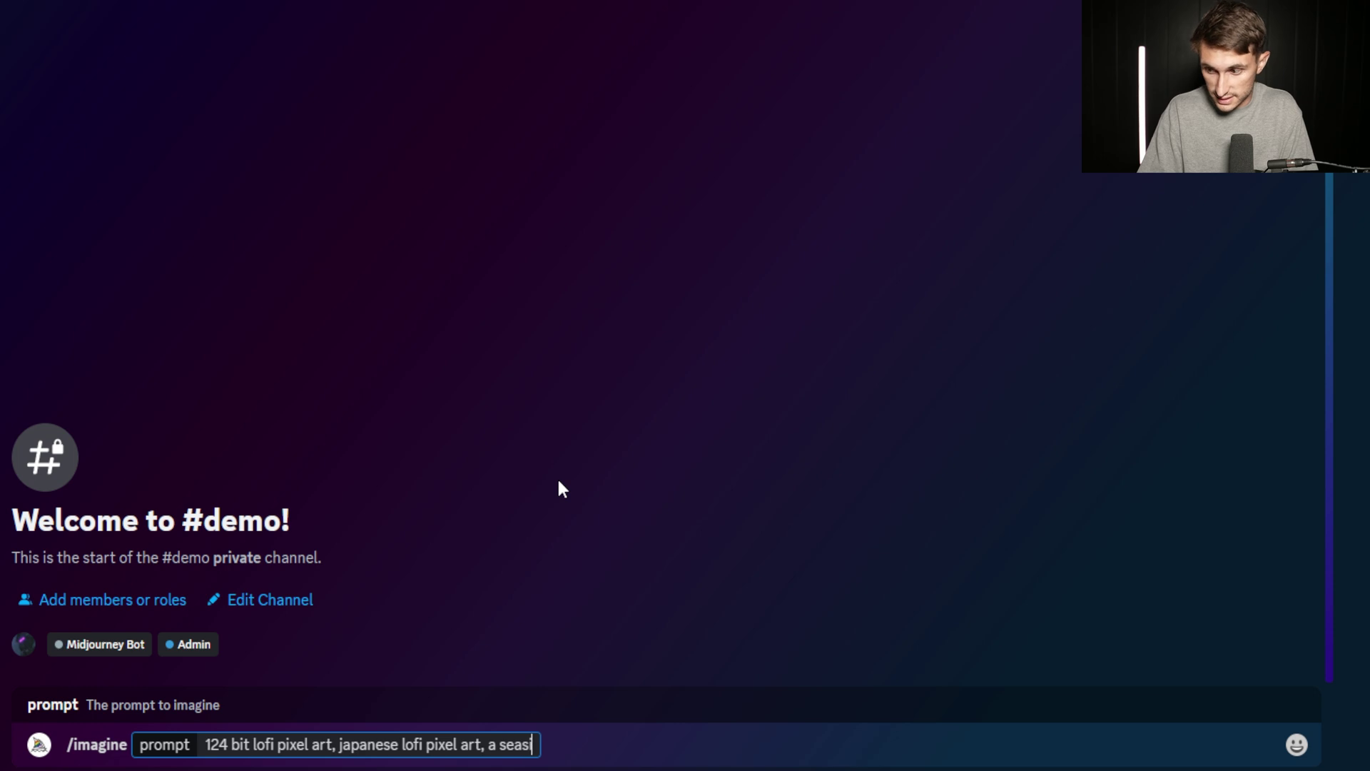
pyautogui.write('ide landscape pixel art')
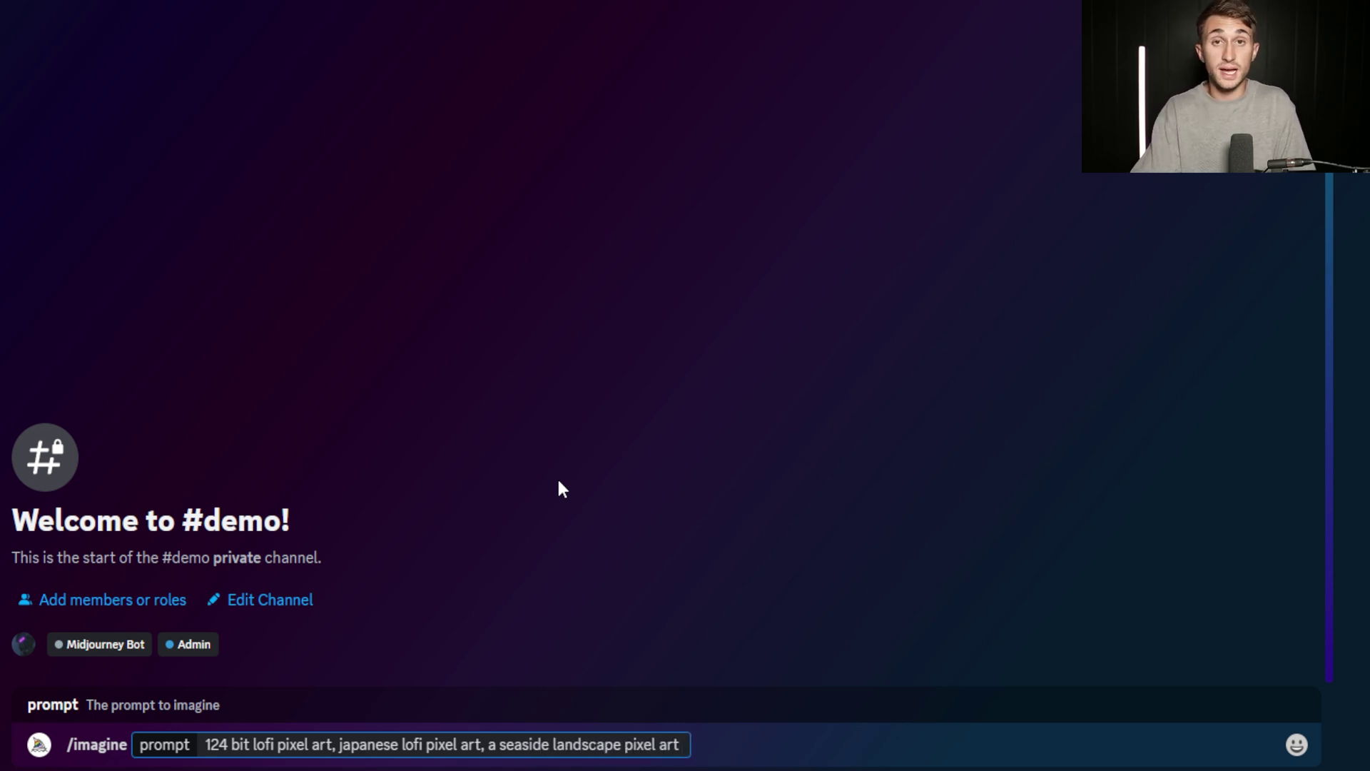
pyautogui.write(' --ar')
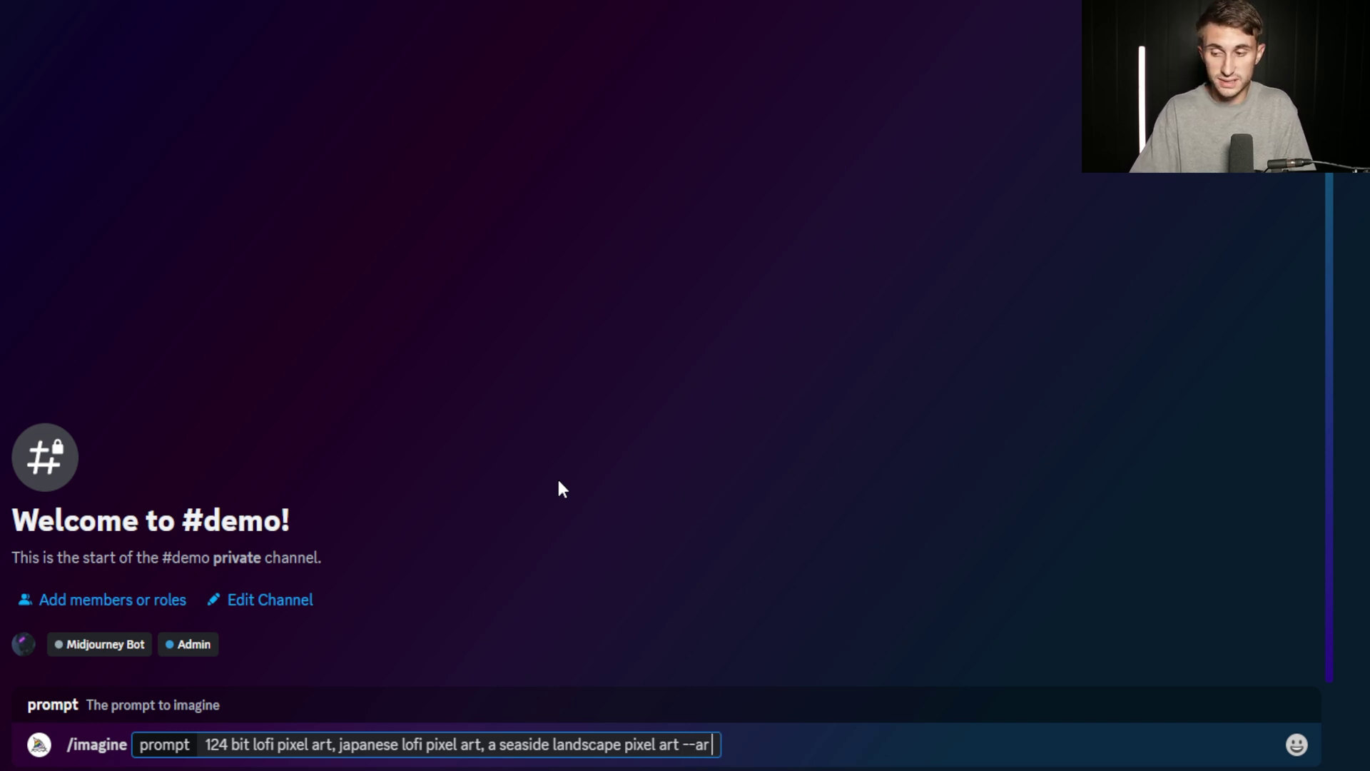
pyautogui.write(' 15:6')
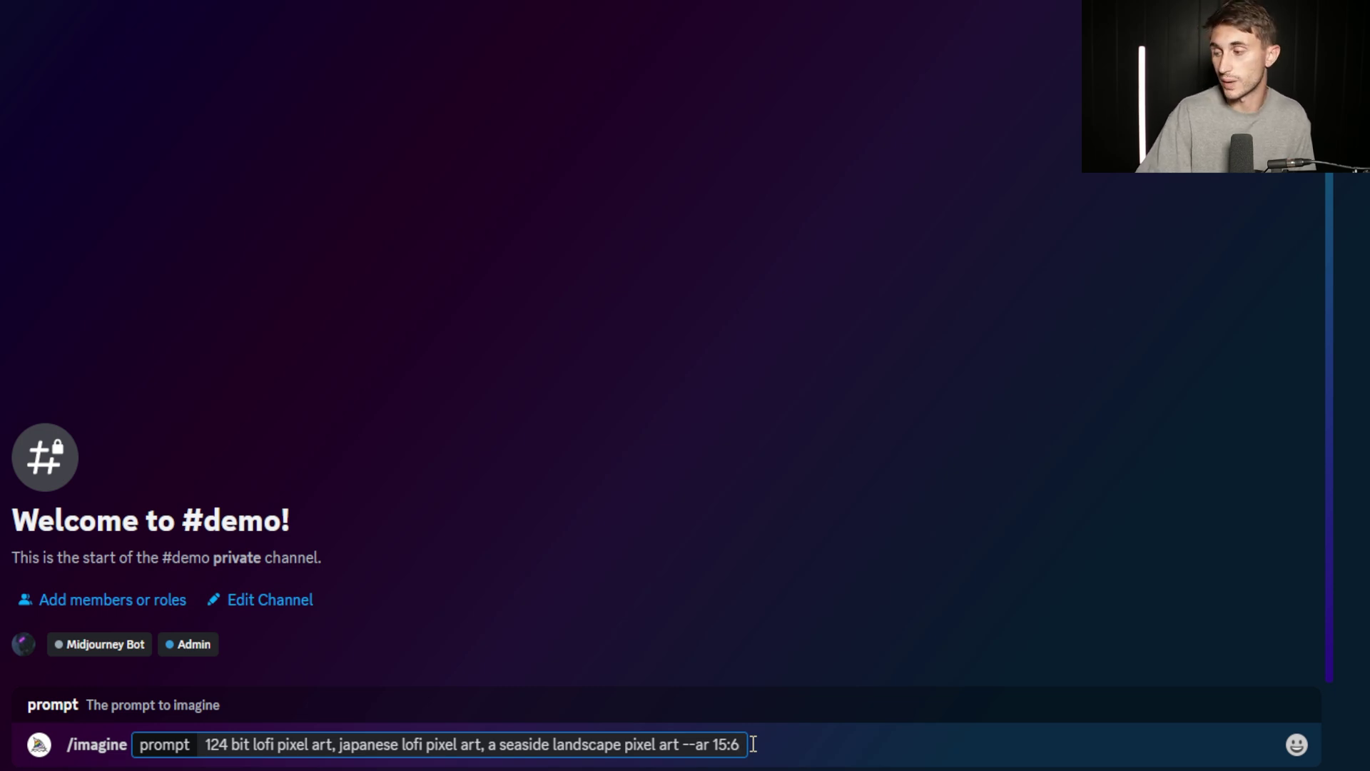
# - Submit the seaside pixel-art prompt, watch its progress, and enlarge the finished four-image grid
pyautogui.press('Return')
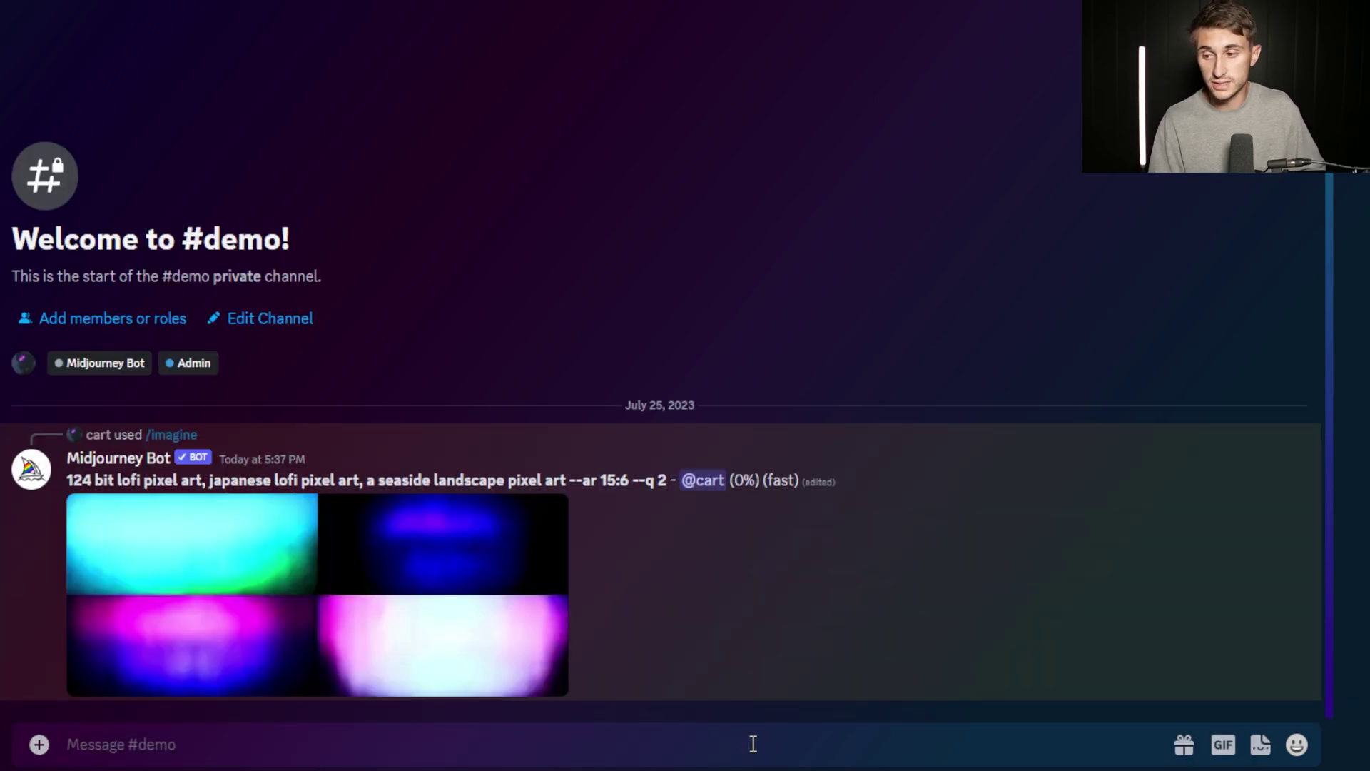
pyautogui.moveTo(731, 487); pyautogui.dragTo(803, 485)
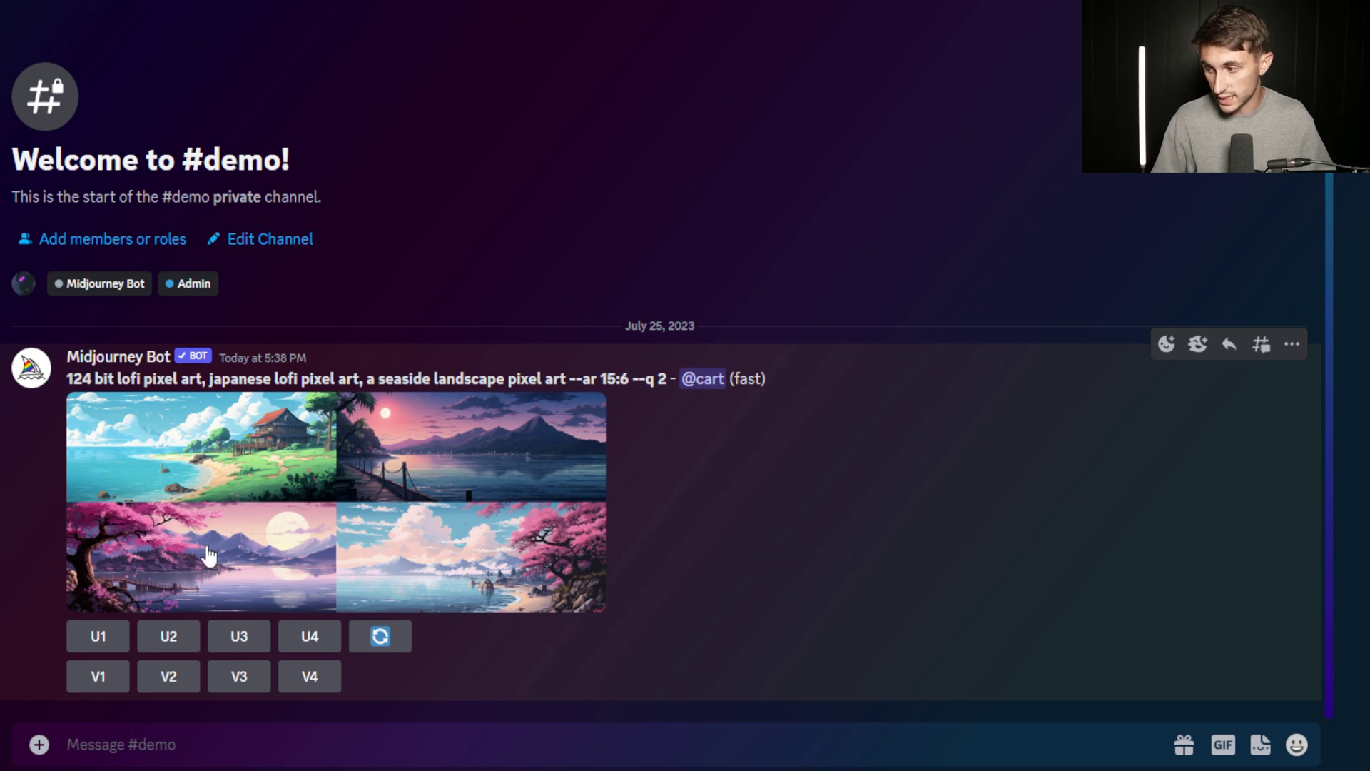
pyautogui.click(312, 505)
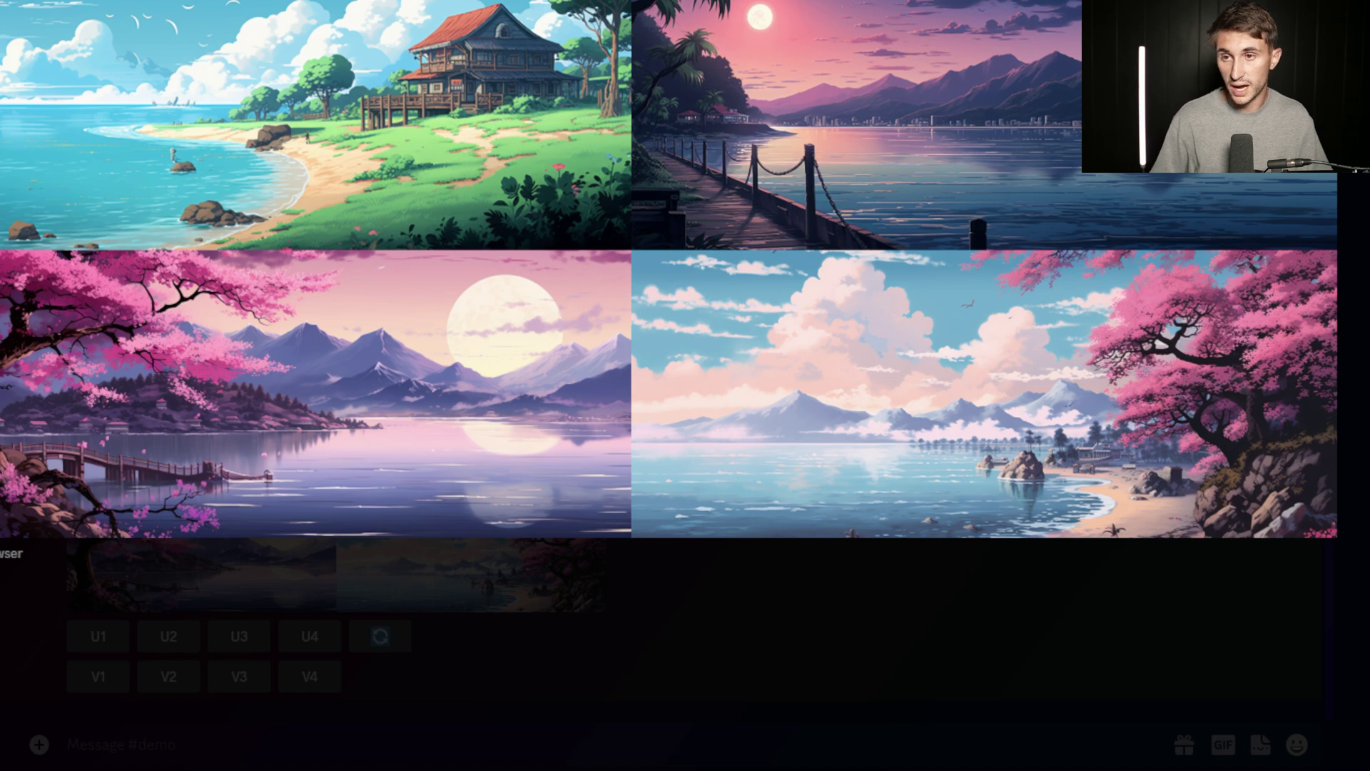
# - Highlight the prompt's '124 bit', 'japanese lofi pixel art' and 15:6 ratio parts, then re-enlarge the grid
pyautogui.press('Escape')
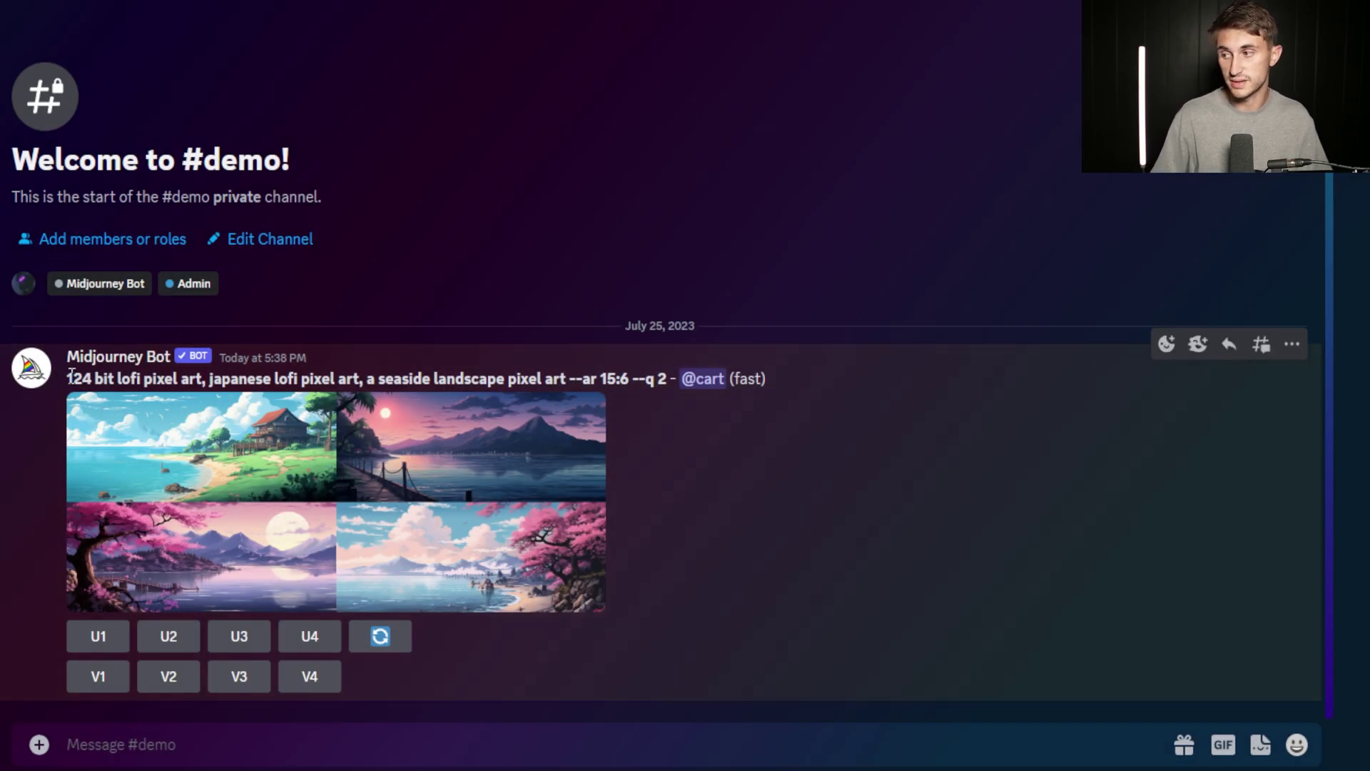
pyautogui.moveTo(71, 372)
pyautogui.mouseDown()
pyautogui.moveTo(114, 379)
pyautogui.moveTo(58, 375)
pyautogui.mouseUp()
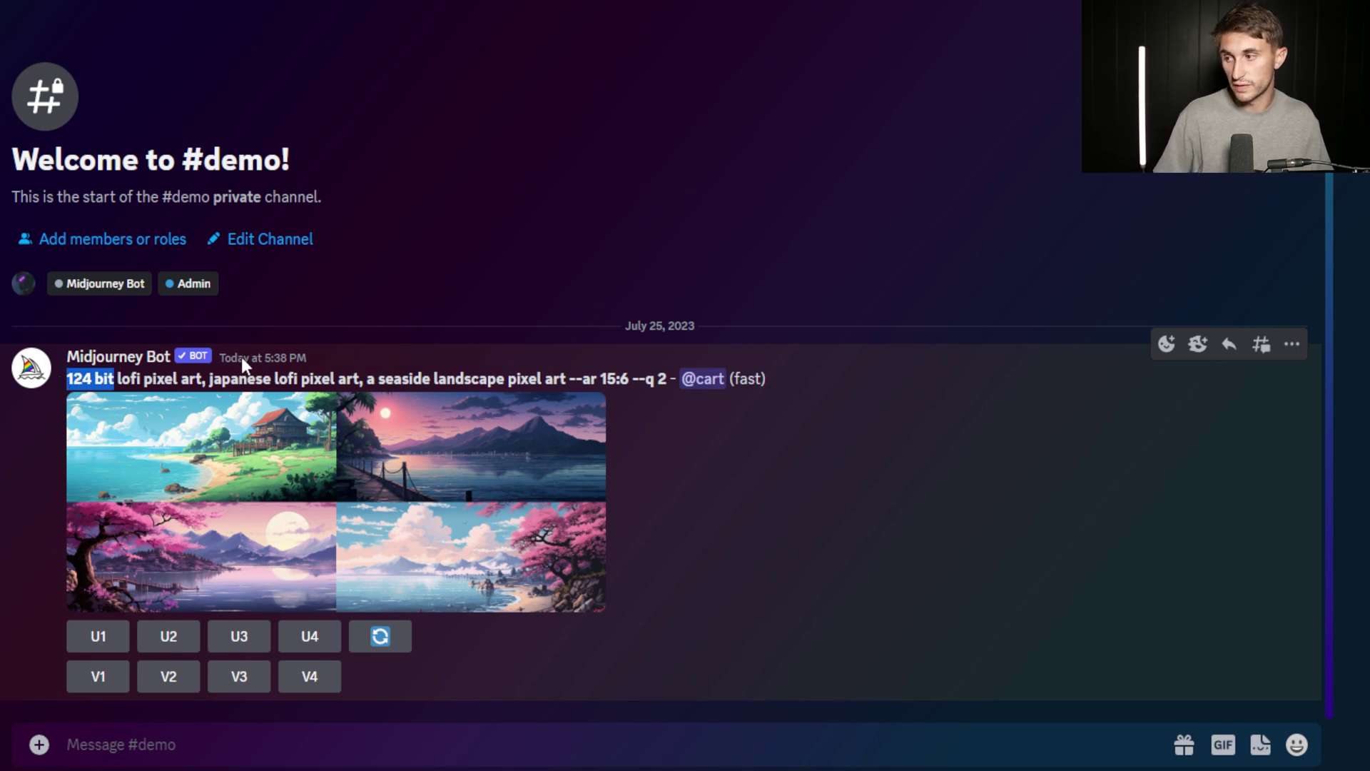
pyautogui.moveTo(207, 376); pyautogui.dragTo(361, 378)
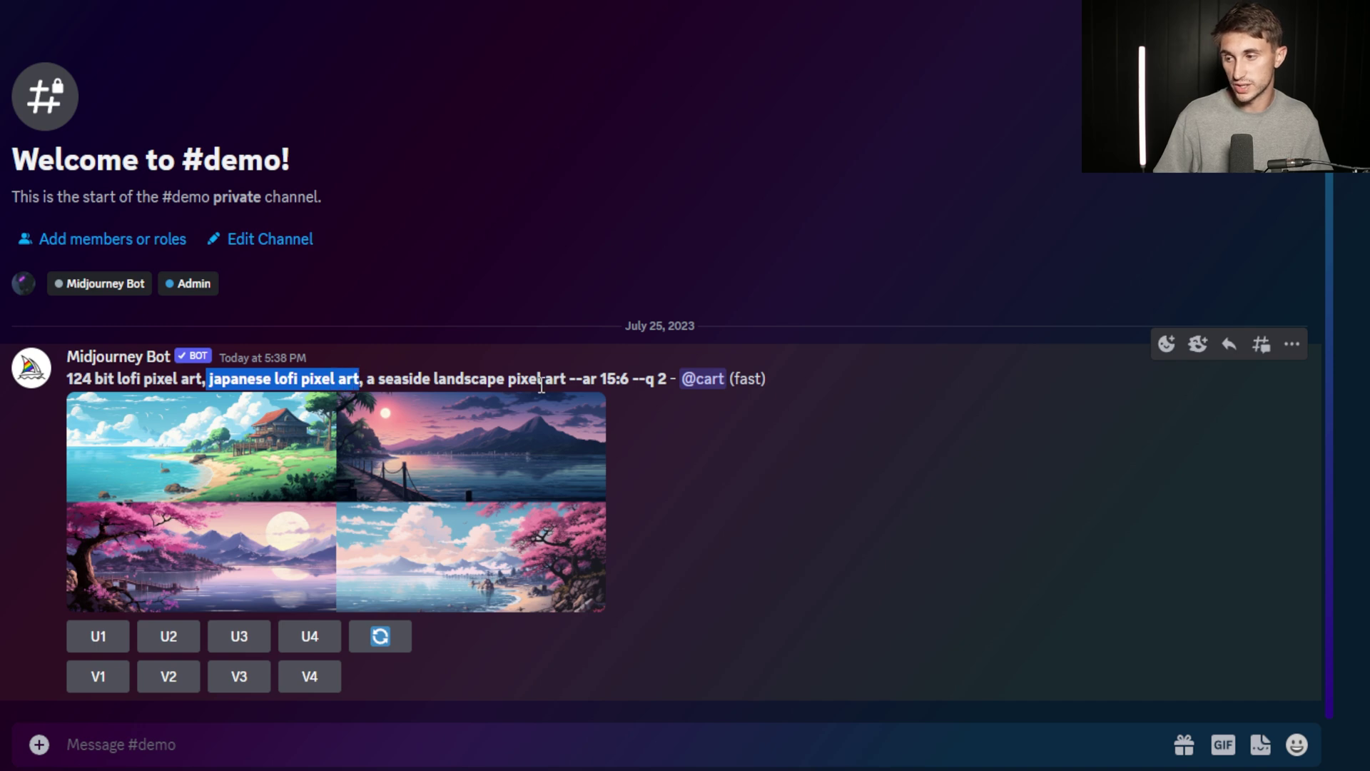
pyautogui.moveTo(366, 378); pyautogui.dragTo(629, 379)
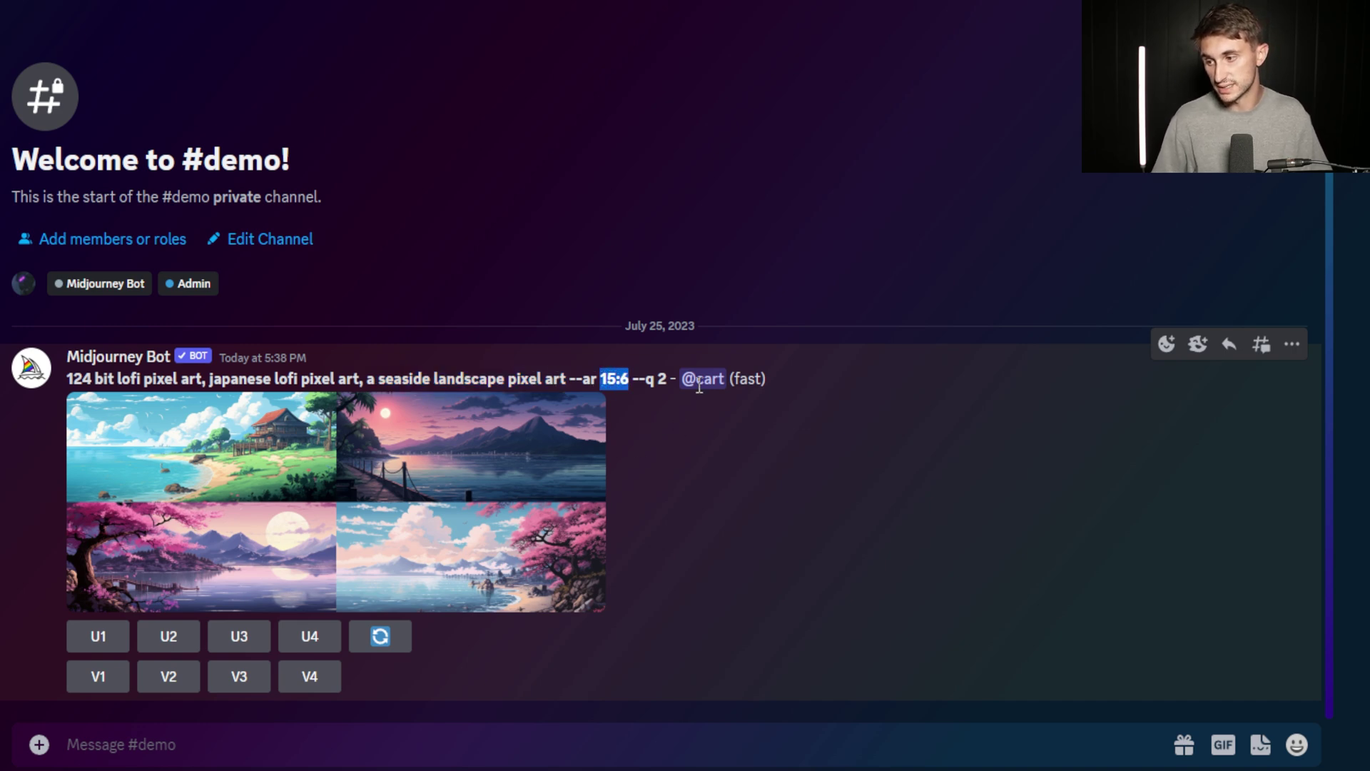
pyautogui.click(328, 481)
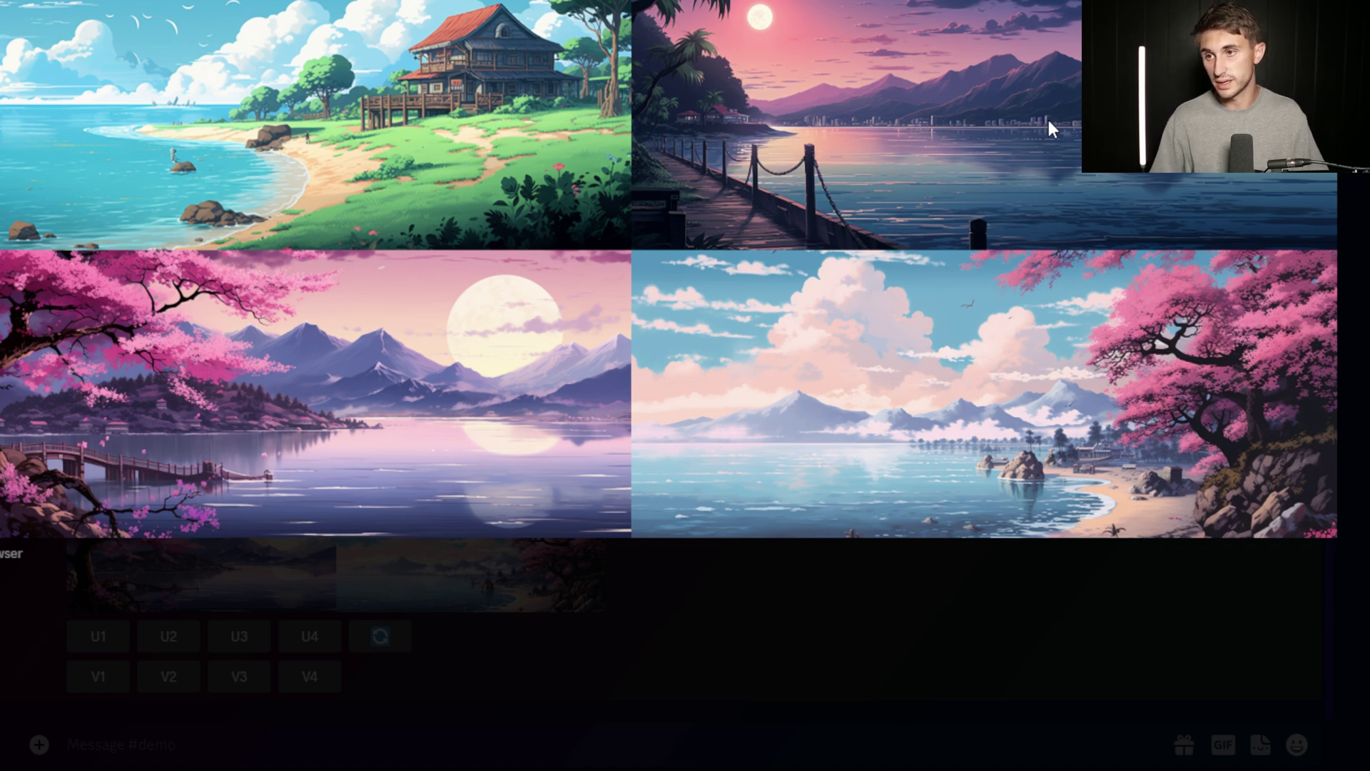
# - Upscale image 2, the dusk pier scene, with the U2 button
pyautogui.press('Escape')
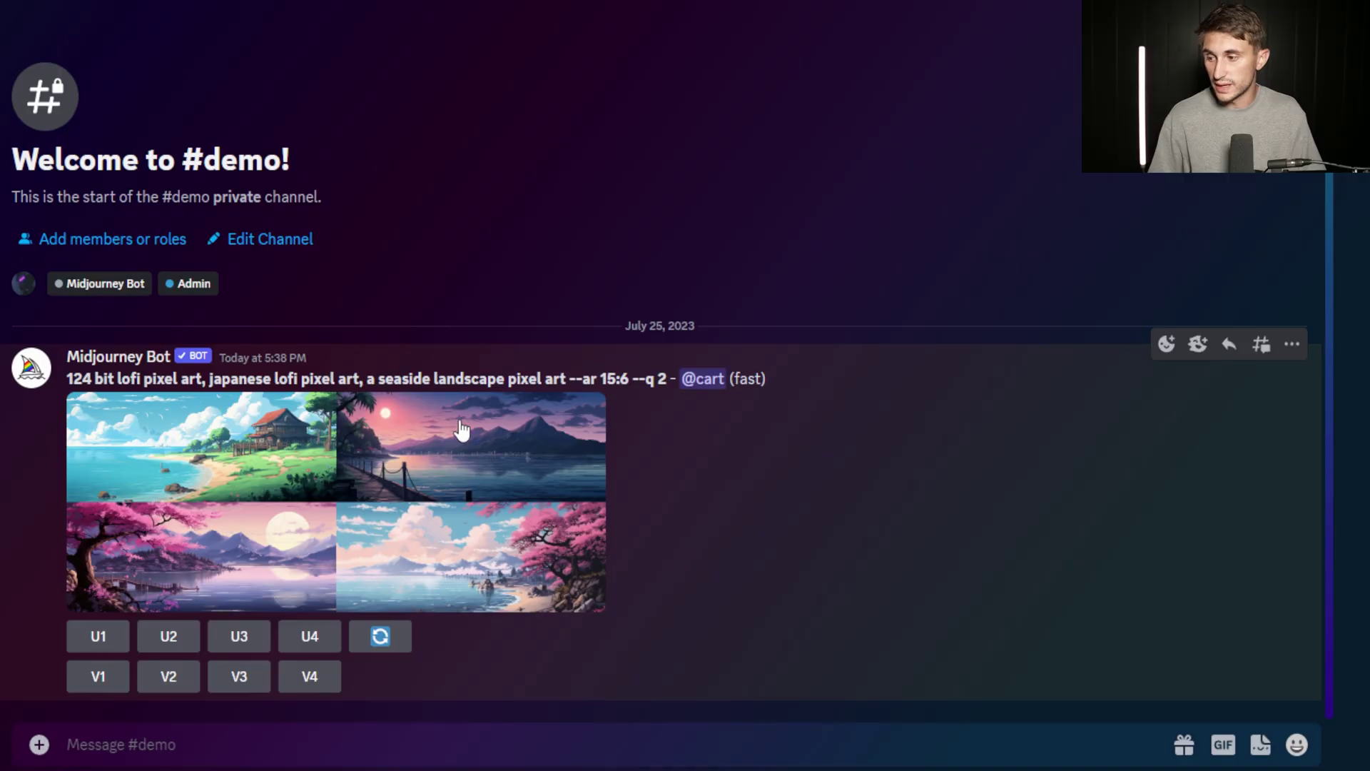
pyautogui.click(168, 649)
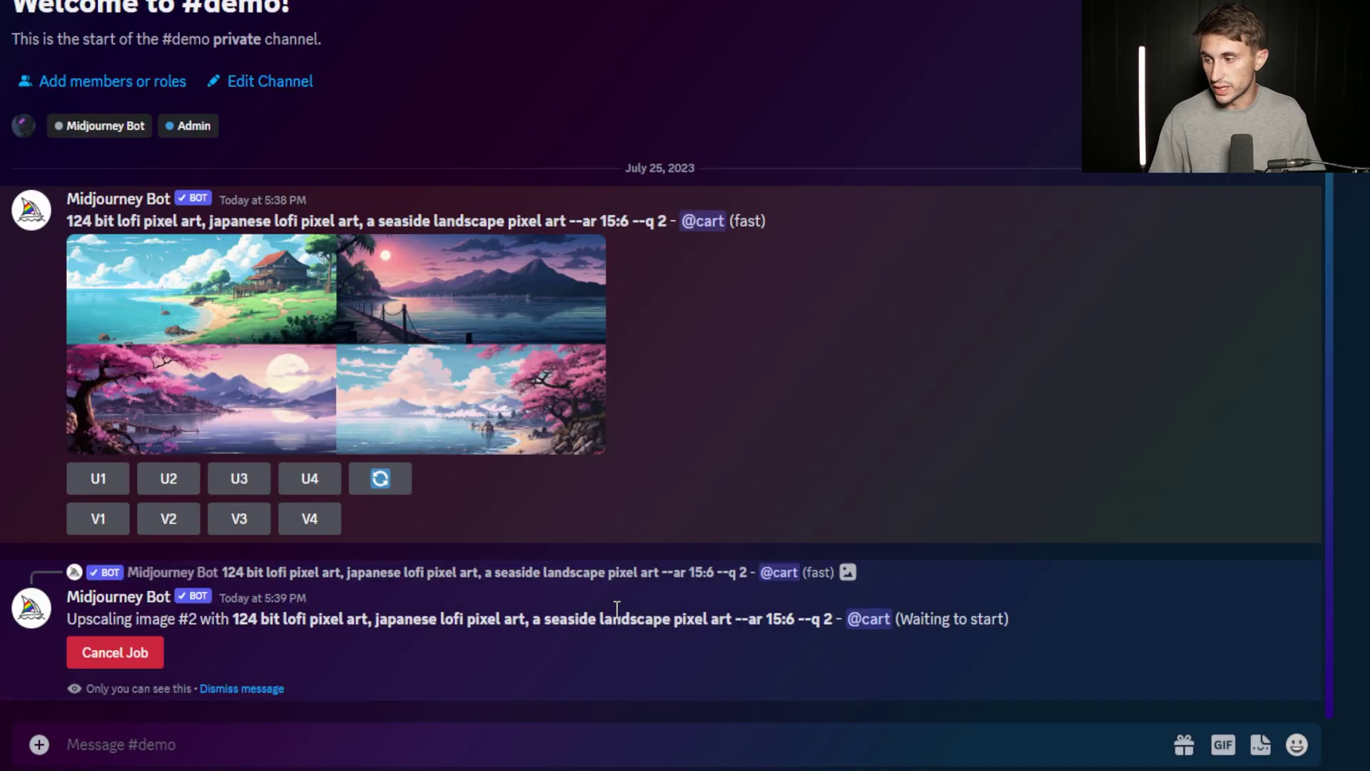